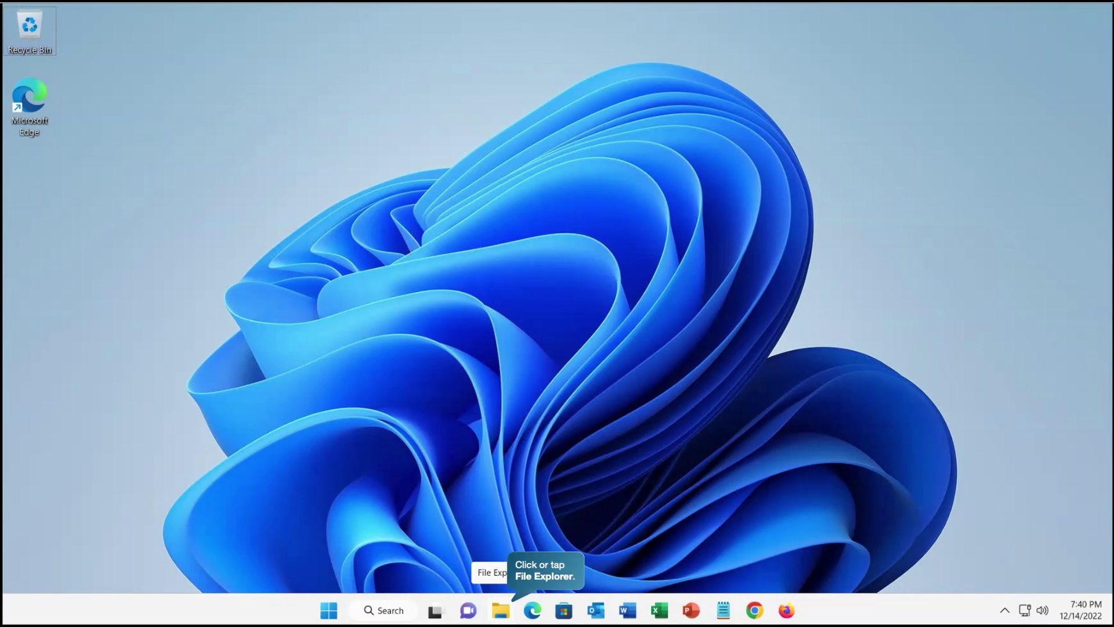
Open the Employee Background Checks document from the Documents folder and copy its employee table
{"action": "left_click", "coordinate": [501, 610]}
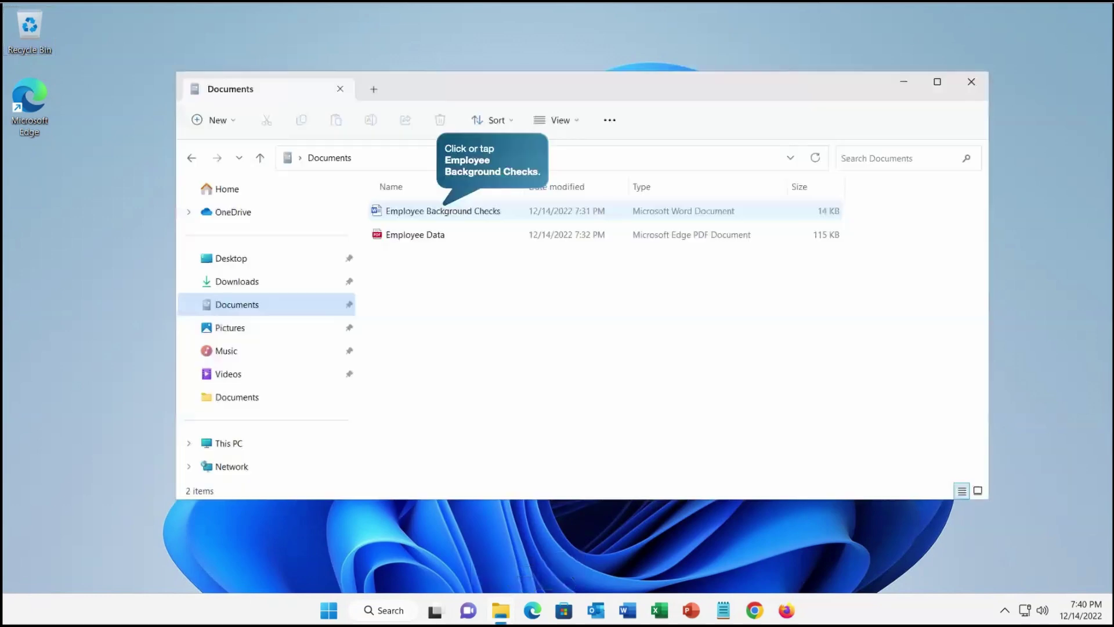
{"action": "double_click", "coordinate": [430, 213]}
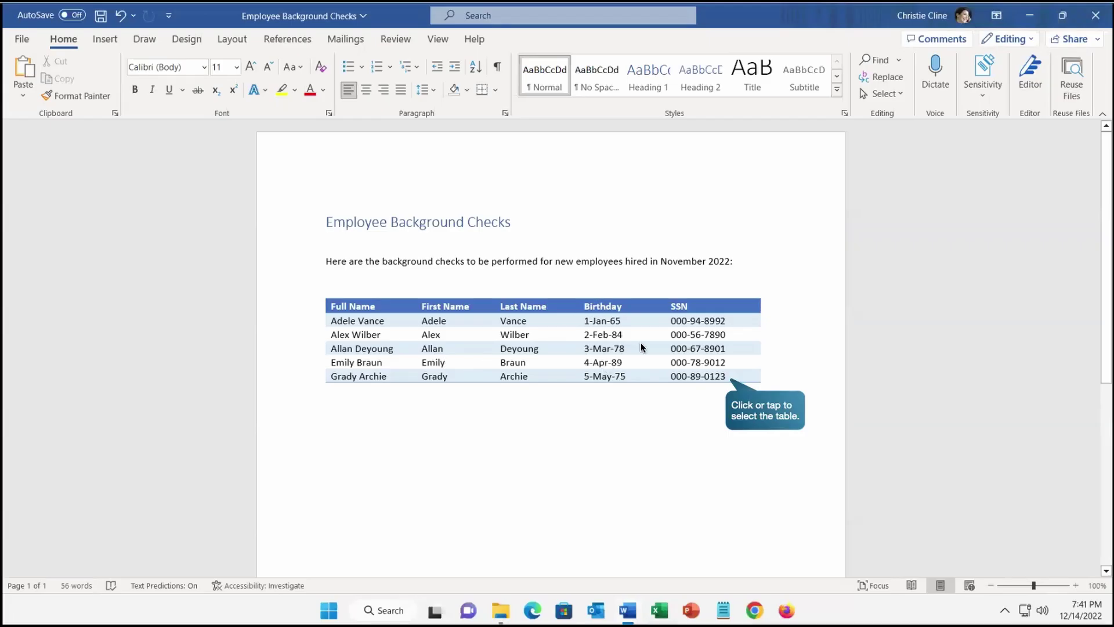
{"action": "left_click", "coordinate": [681, 374]}
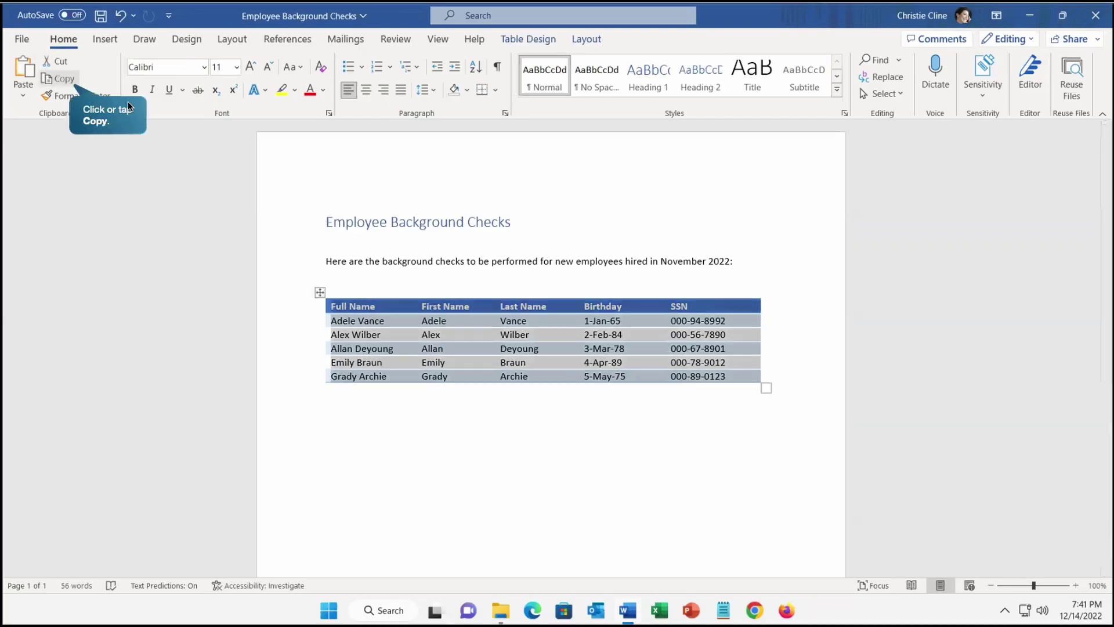
{"action": "left_click", "coordinate": [65, 81]}
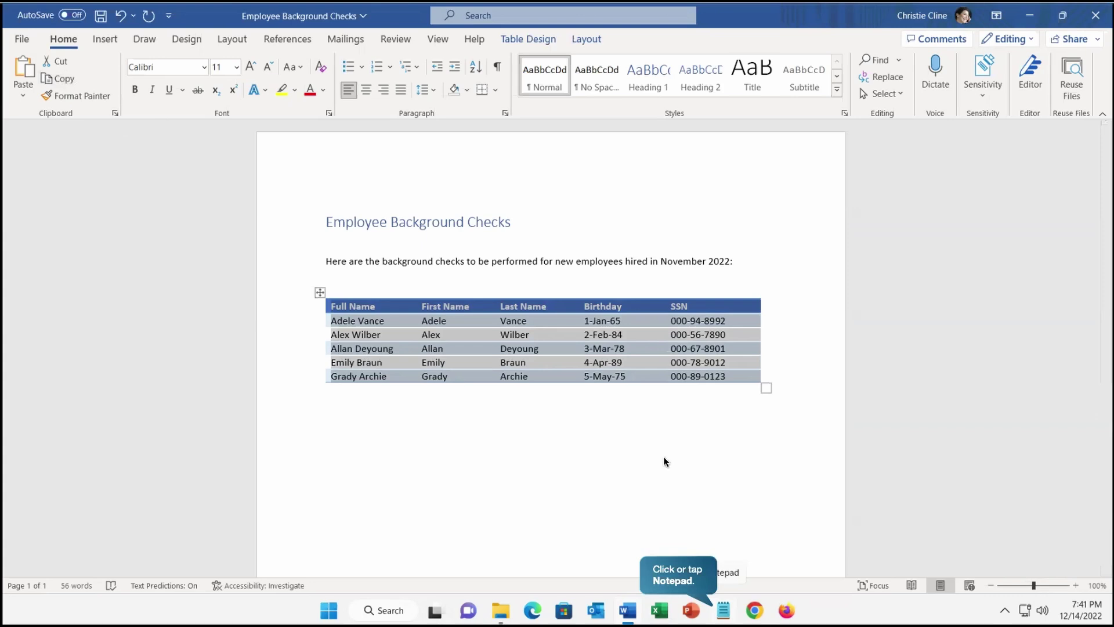
Try to paste the copied table into a blank Notepad file, dismissing the security notification and closing Notepad
{"action": "left_click", "coordinate": [723, 609]}
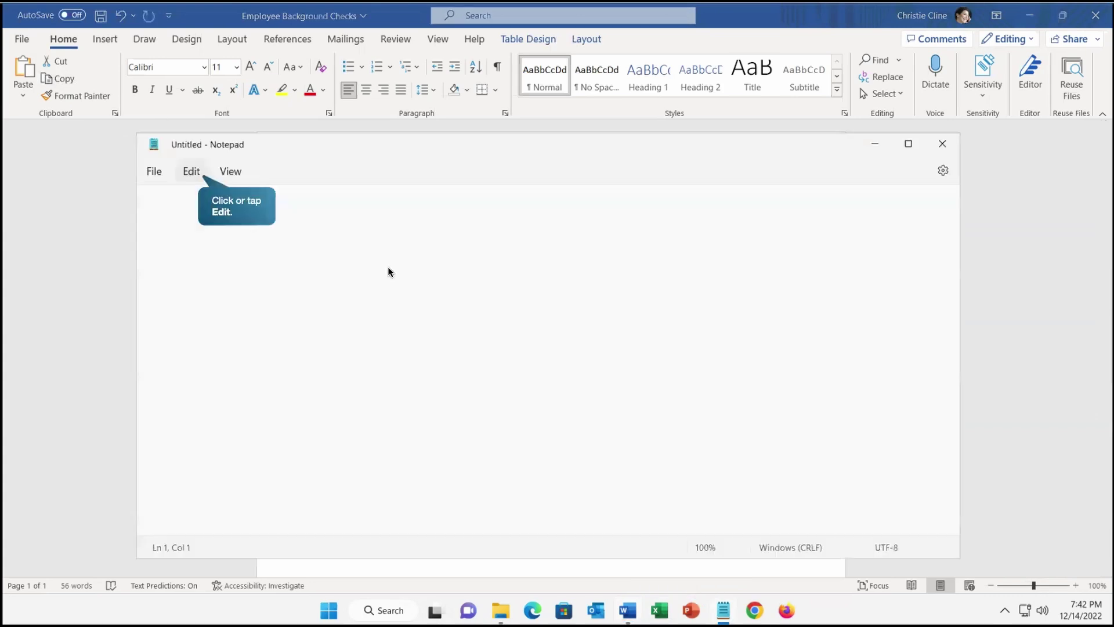
{"action": "left_click", "coordinate": [191, 172]}
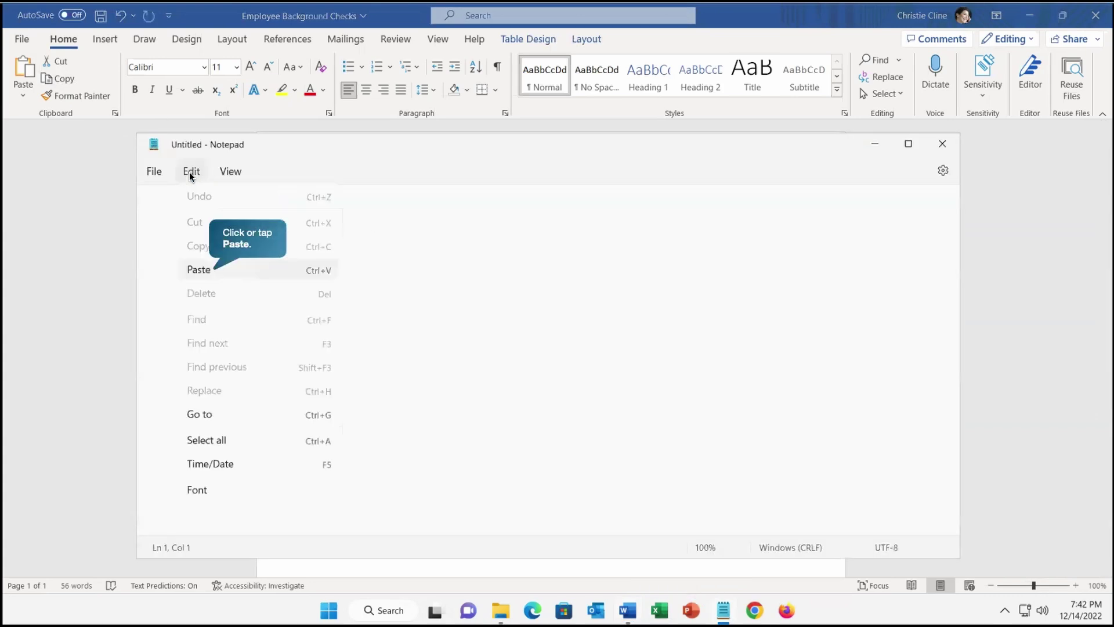
{"action": "left_click", "coordinate": [199, 274]}
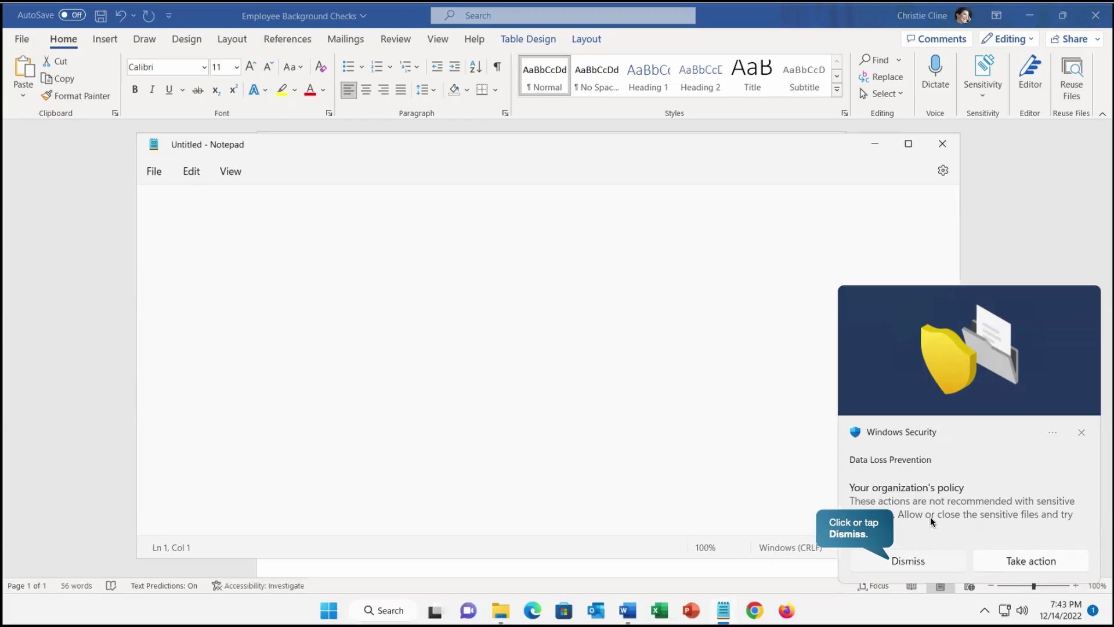
{"action": "left_click", "coordinate": [923, 562]}
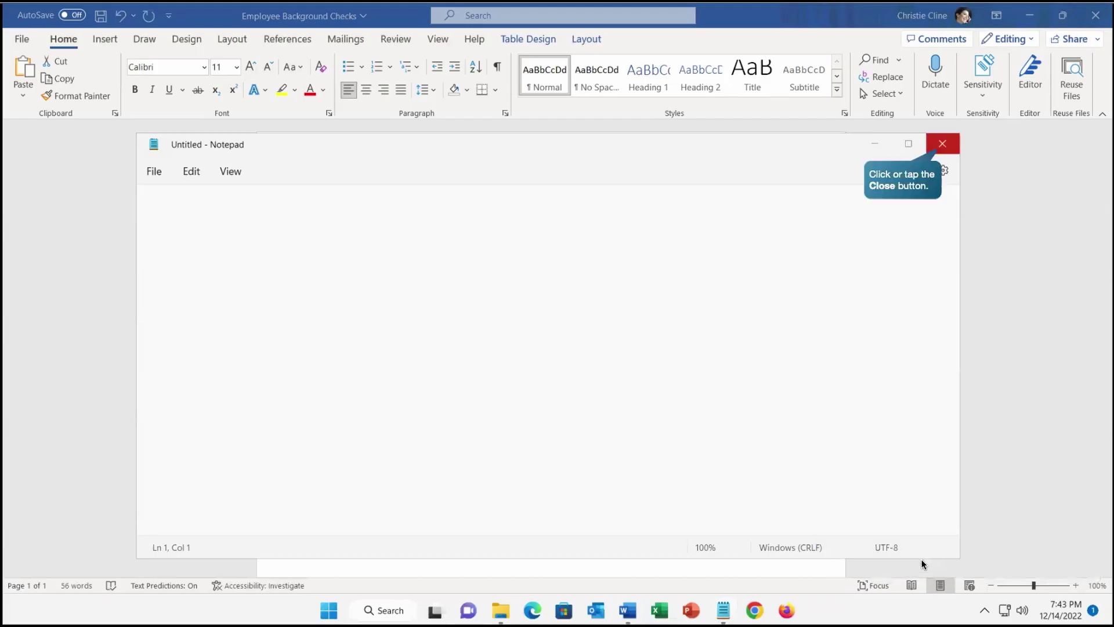
{"action": "left_click", "coordinate": [943, 146]}
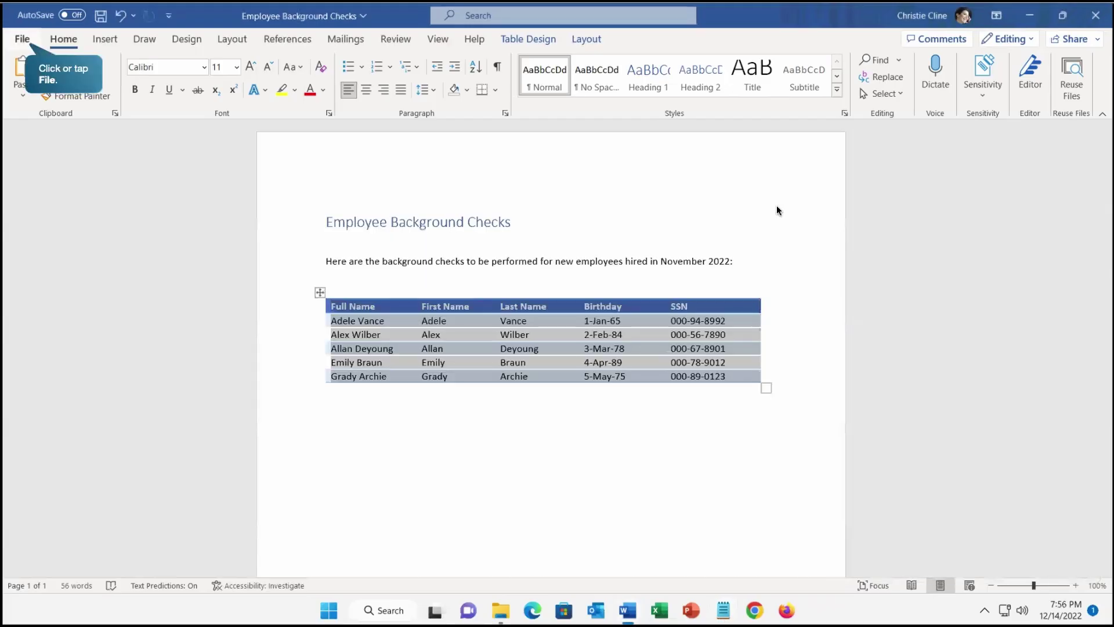
Print one copy of the Employee Background Checks document with the default settings
{"action": "left_click", "coordinate": [25, 40]}
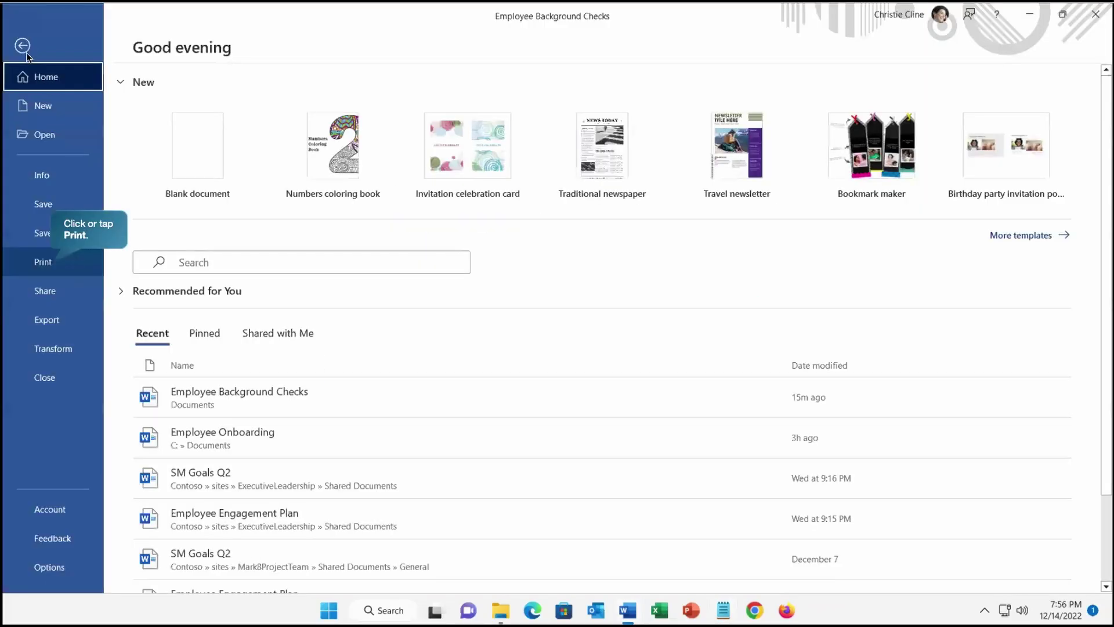
{"action": "left_click", "coordinate": [50, 270]}
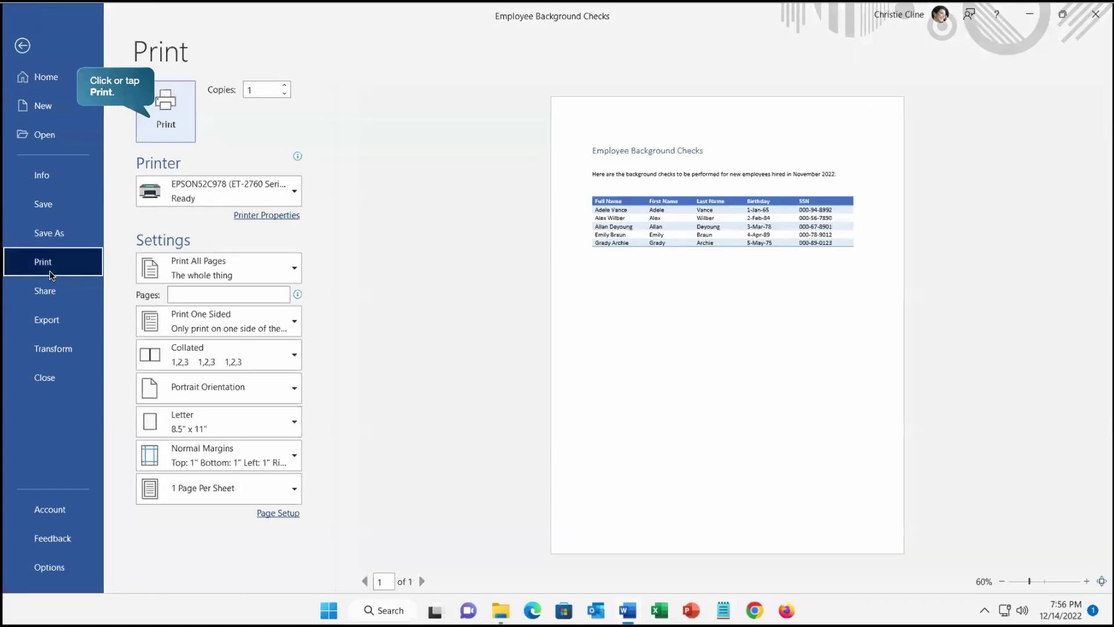
{"action": "left_click", "coordinate": [176, 131]}
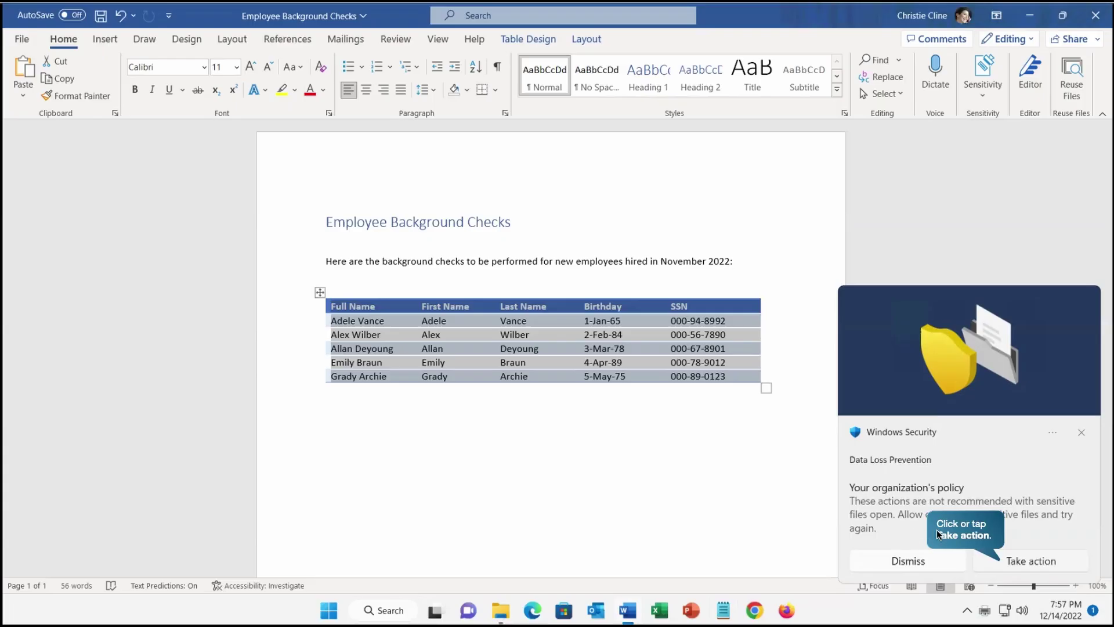
Take action on the Data Loss Prevention notification and allow Microsoft Word's blocked Print action
{"action": "left_click", "coordinate": [1010, 562]}
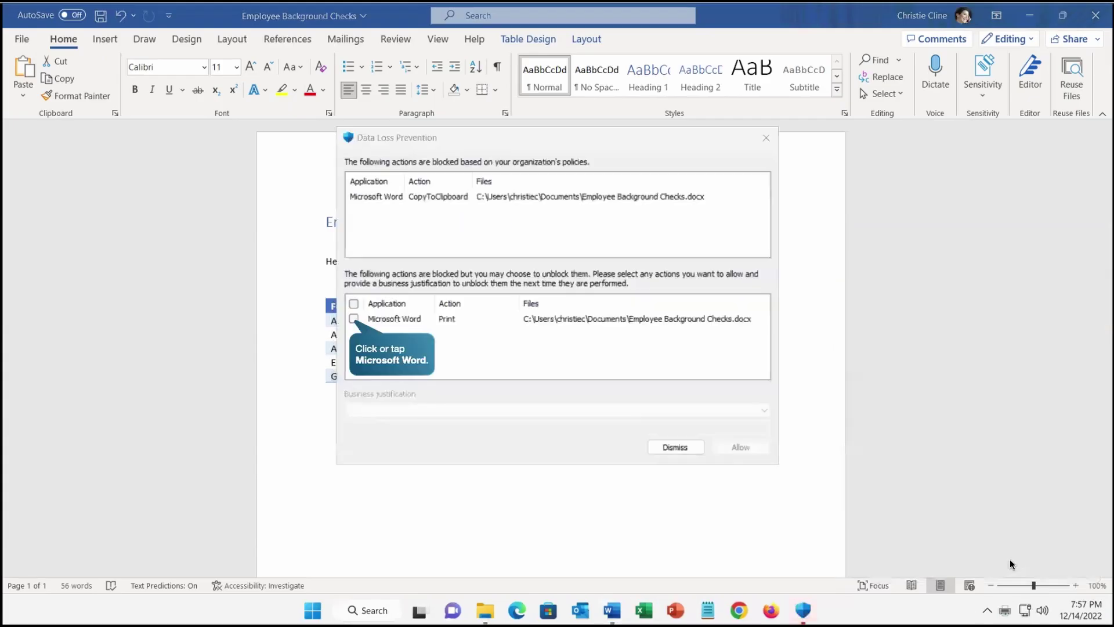
{"action": "left_click", "coordinate": [353, 318]}
{"action": "left_click", "coordinate": [750, 447]}
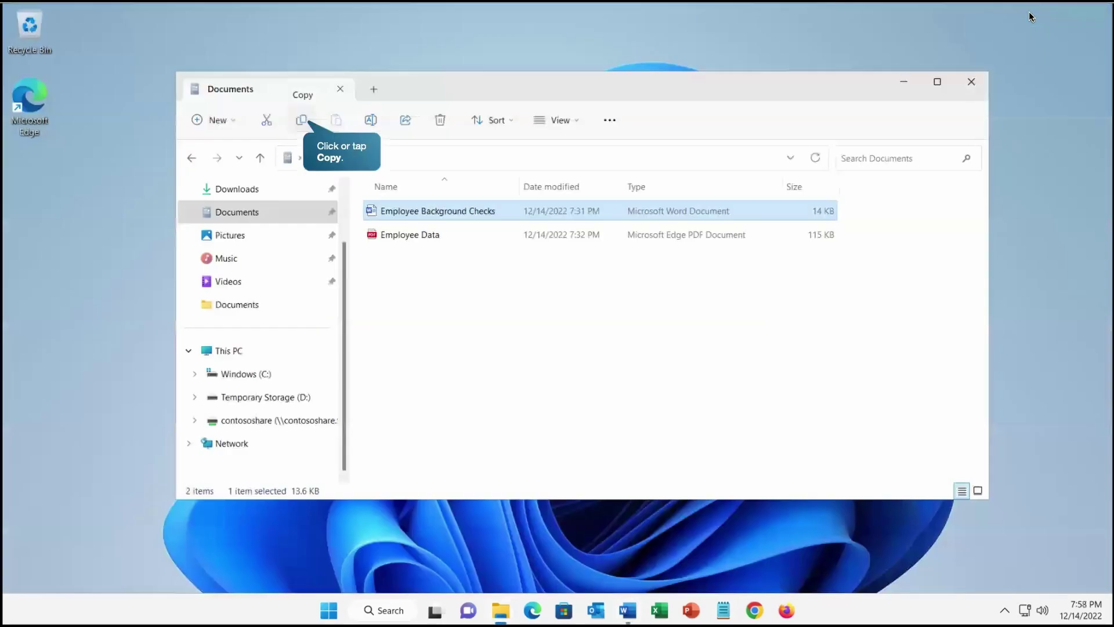
Copy the Employee Background Checks file from Documents to contososhare, allowing the blocked transfer as part of an established business workflow and retrying it
{"action": "left_click", "coordinate": [1029, 16]}
{"action": "left_click", "coordinate": [301, 119]}
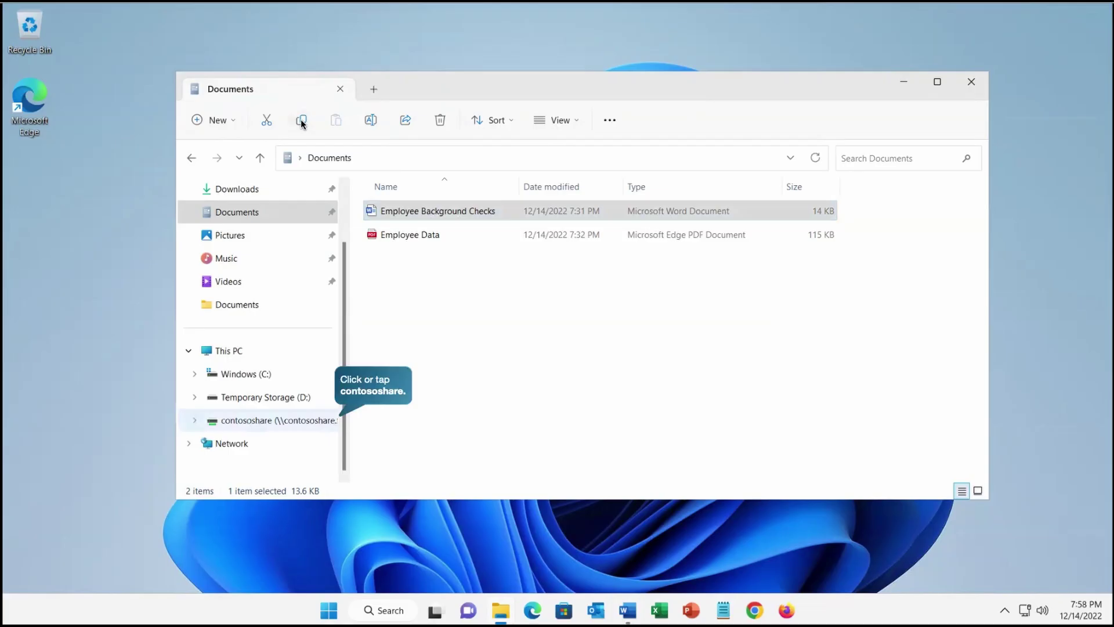
{"action": "left_click", "coordinate": [293, 420]}
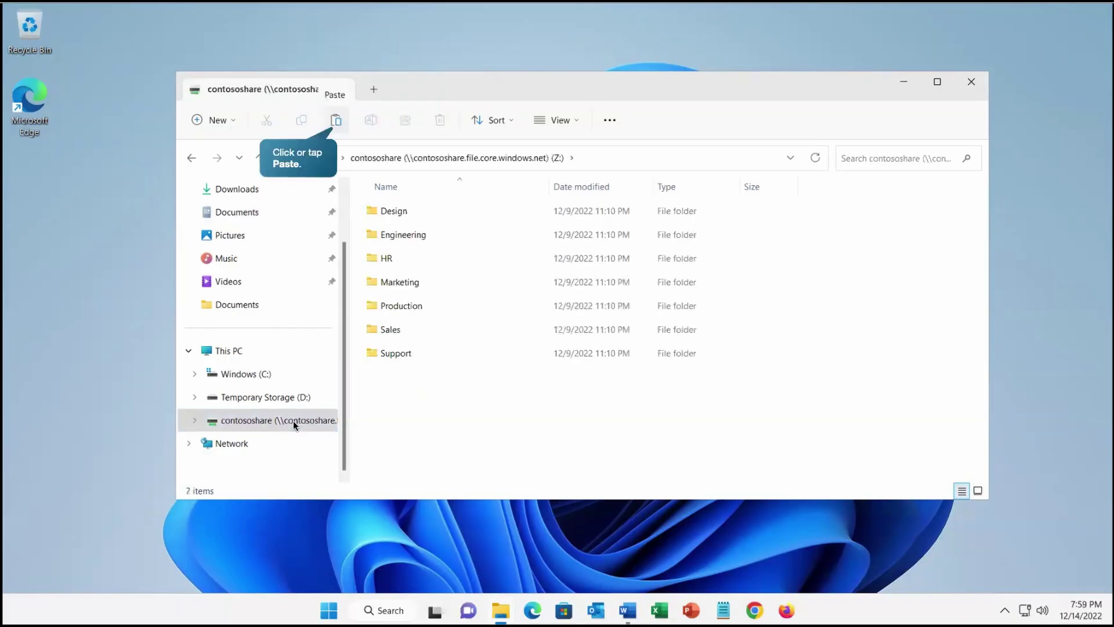
{"action": "left_click", "coordinate": [335, 121]}
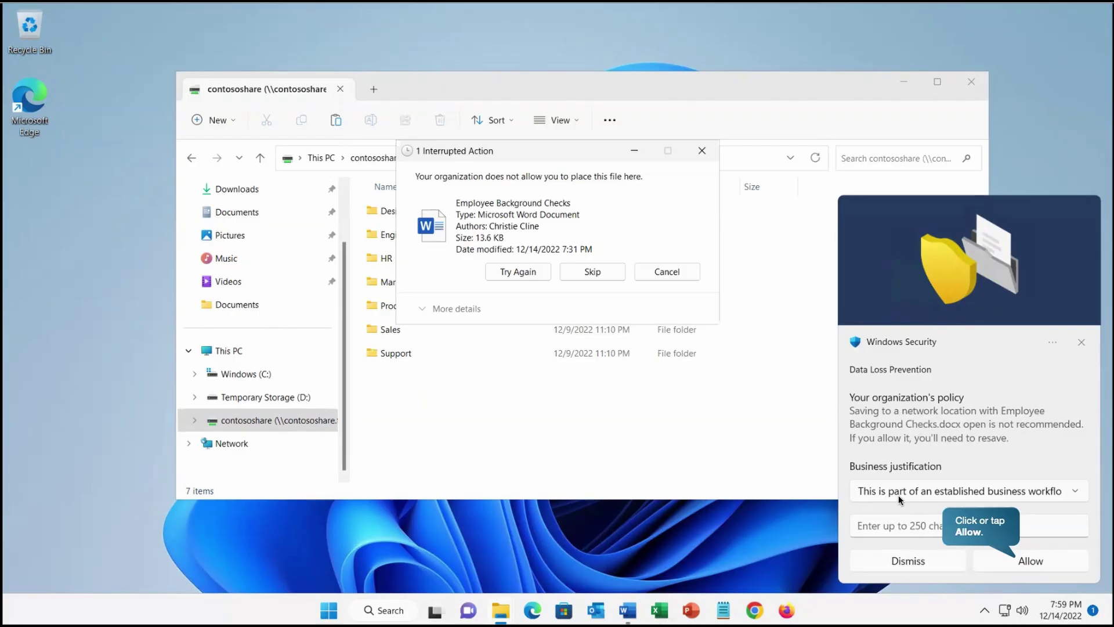
{"action": "left_click", "coordinate": [1006, 564]}
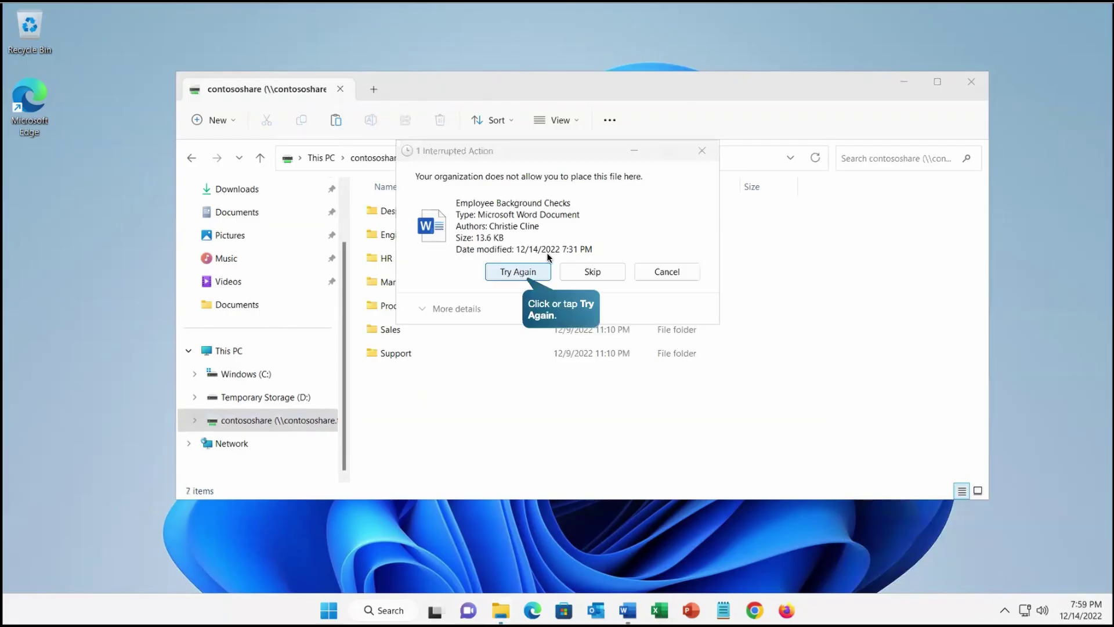
{"action": "left_click", "coordinate": [518, 272]}
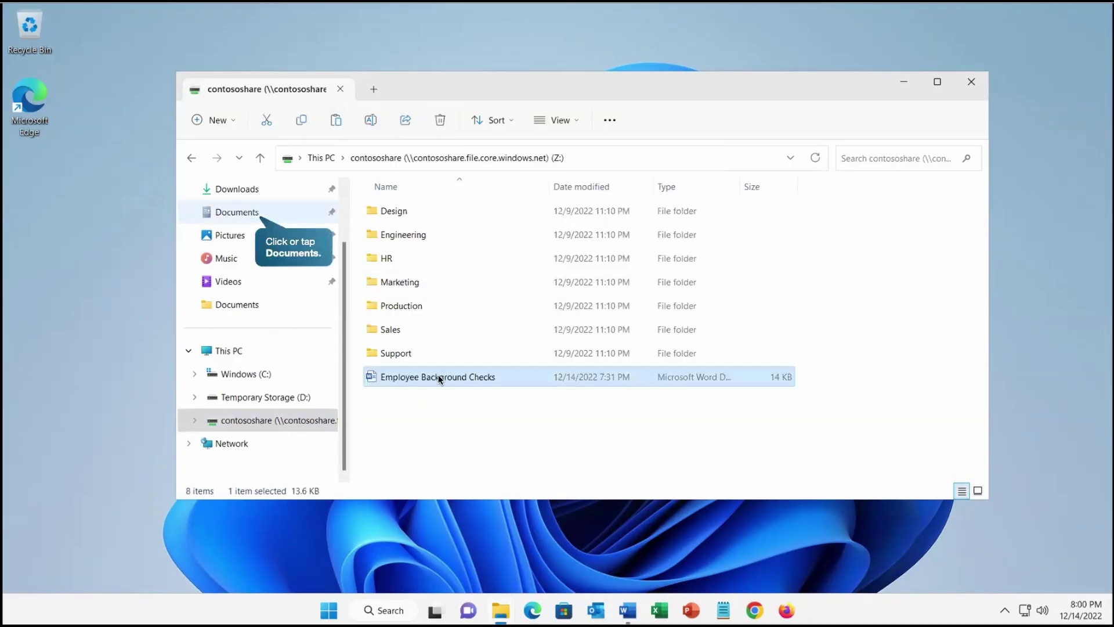
Try to open the Employee Data PDF from Documents in Firefox, then review and dismiss the blocked file action
{"action": "left_click", "coordinate": [231, 214]}
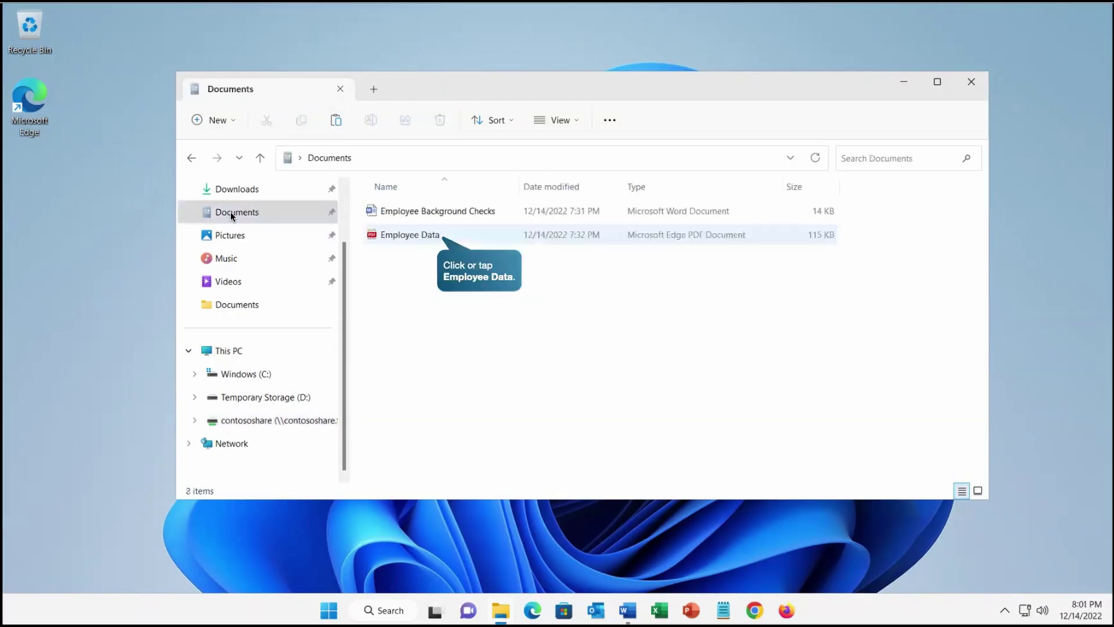
{"action": "right_click", "coordinate": [405, 235]}
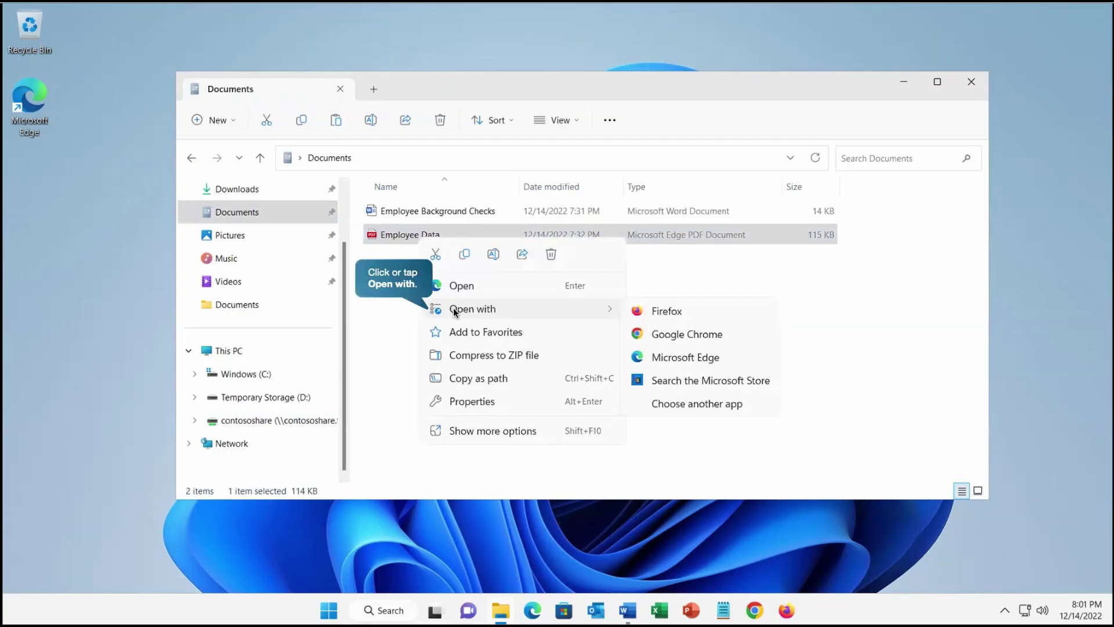
{"action": "left_click", "coordinate": [669, 312]}
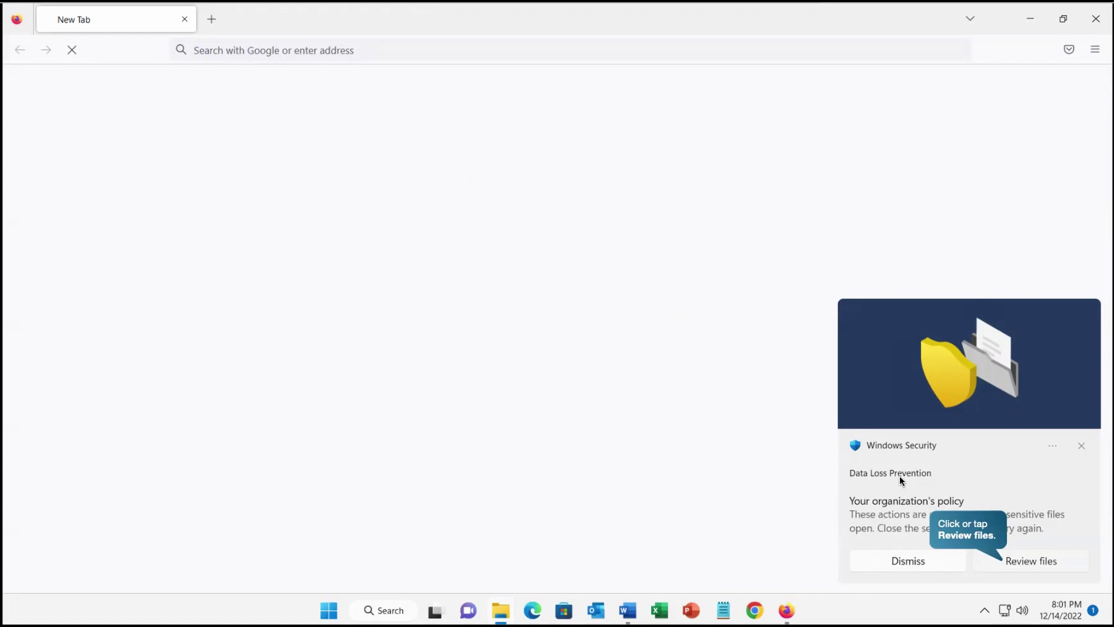
{"action": "left_click", "coordinate": [1017, 560]}
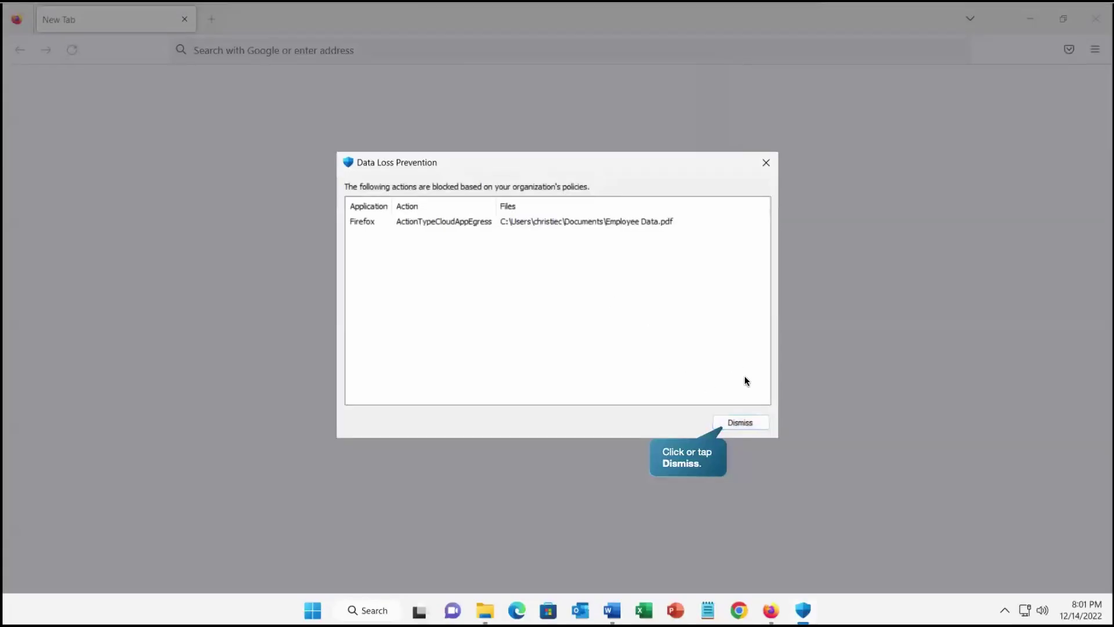
{"action": "left_click", "coordinate": [746, 424]}
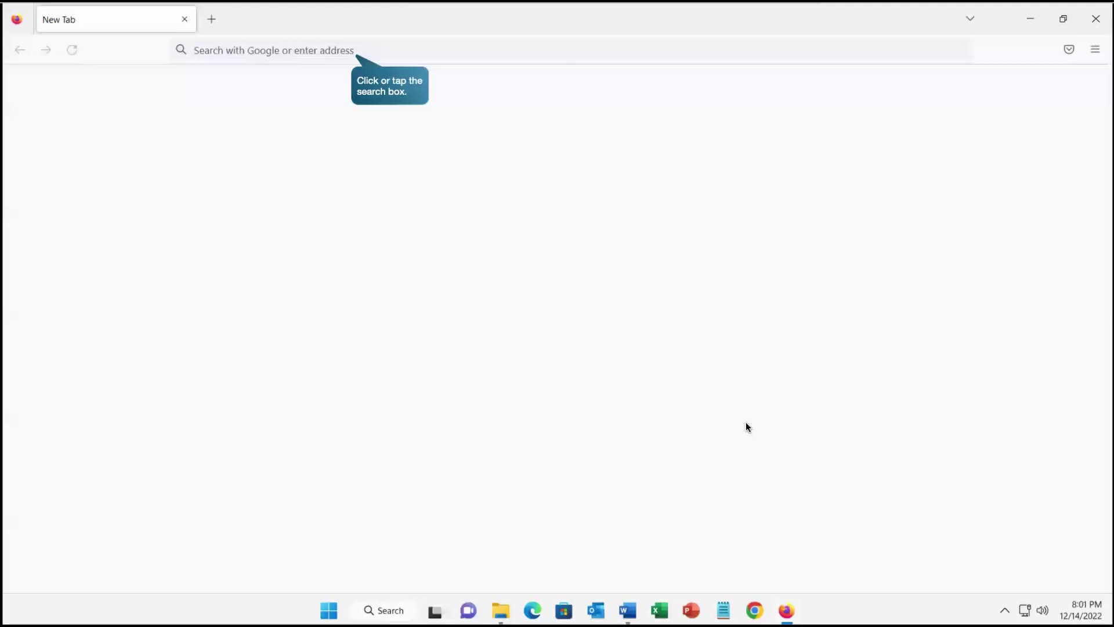
Go to Dropbox in Firefox and try to upload the Employee Onboarding document, dismissing the notification and cancelling the file selection
{"action": "left_click", "coordinate": [298, 47]}
{"action": "left_click", "coordinate": [294, 85]}
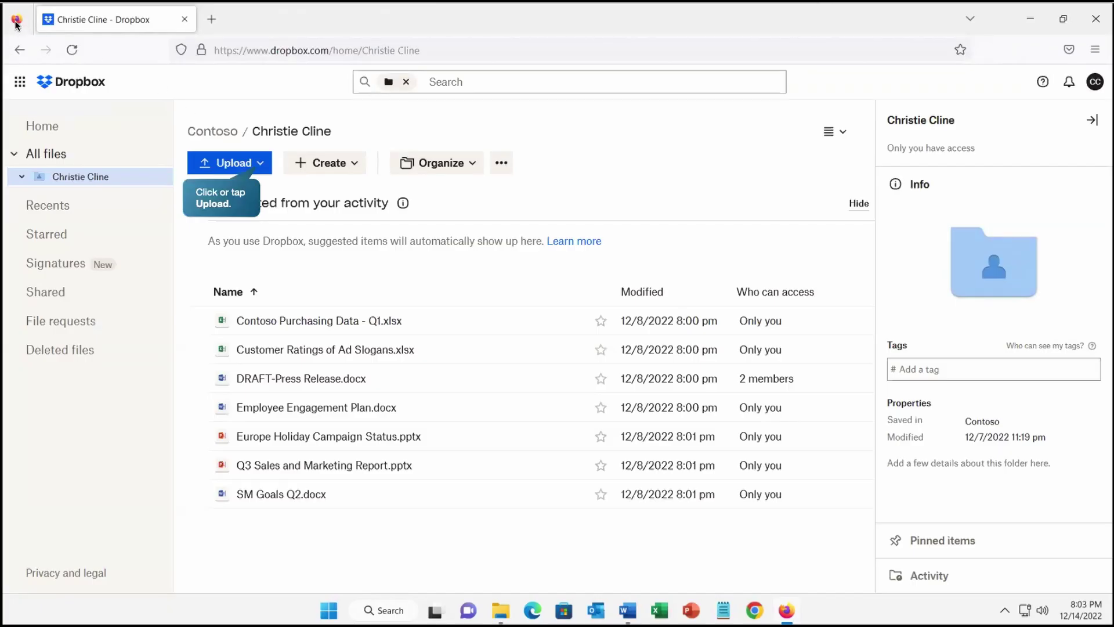
{"action": "left_click", "coordinate": [233, 164]}
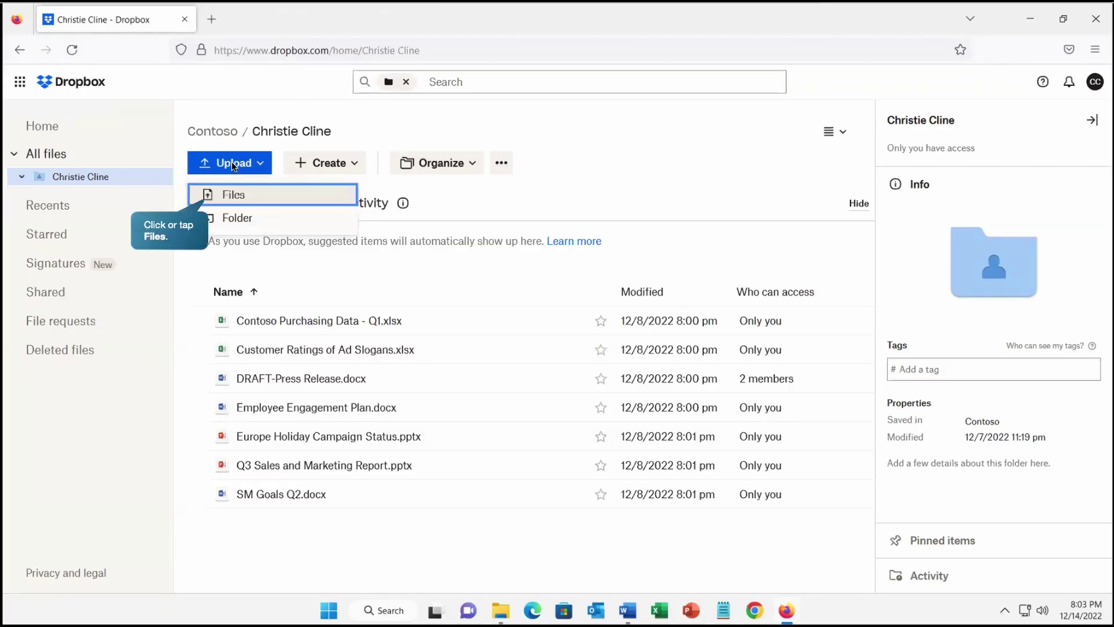
{"action": "left_click", "coordinate": [233, 196]}
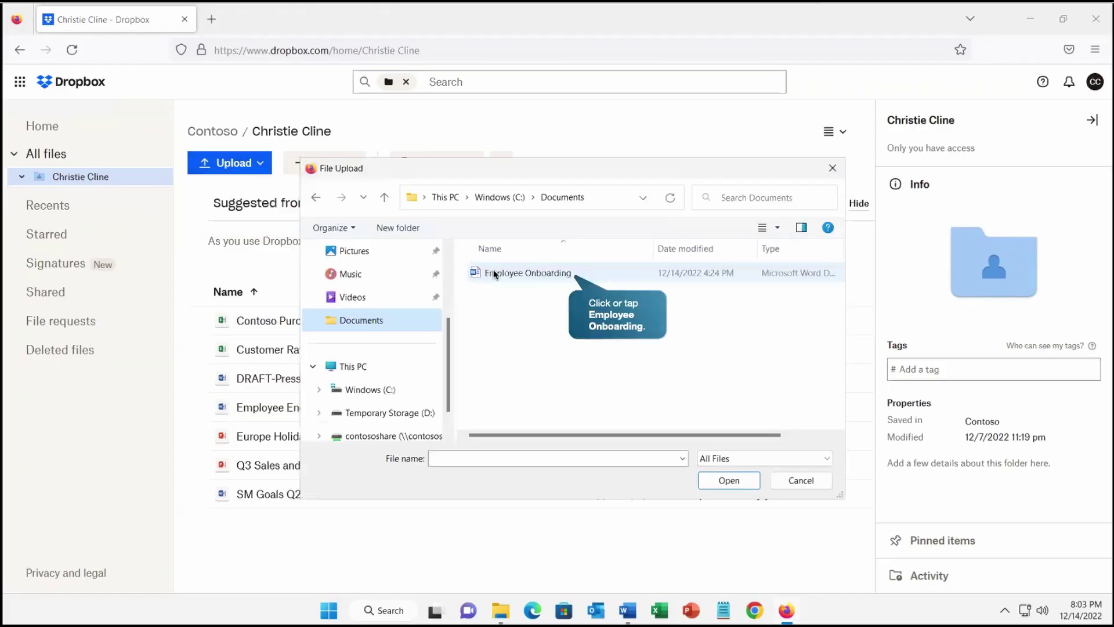
{"action": "left_click", "coordinate": [513, 273]}
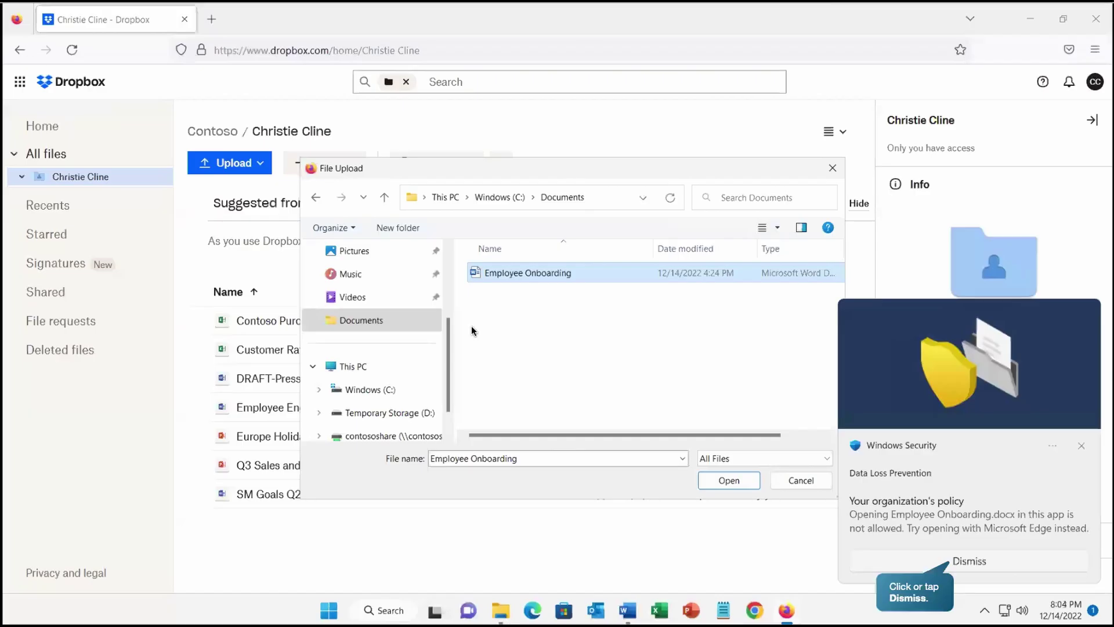
{"action": "left_click", "coordinate": [917, 558]}
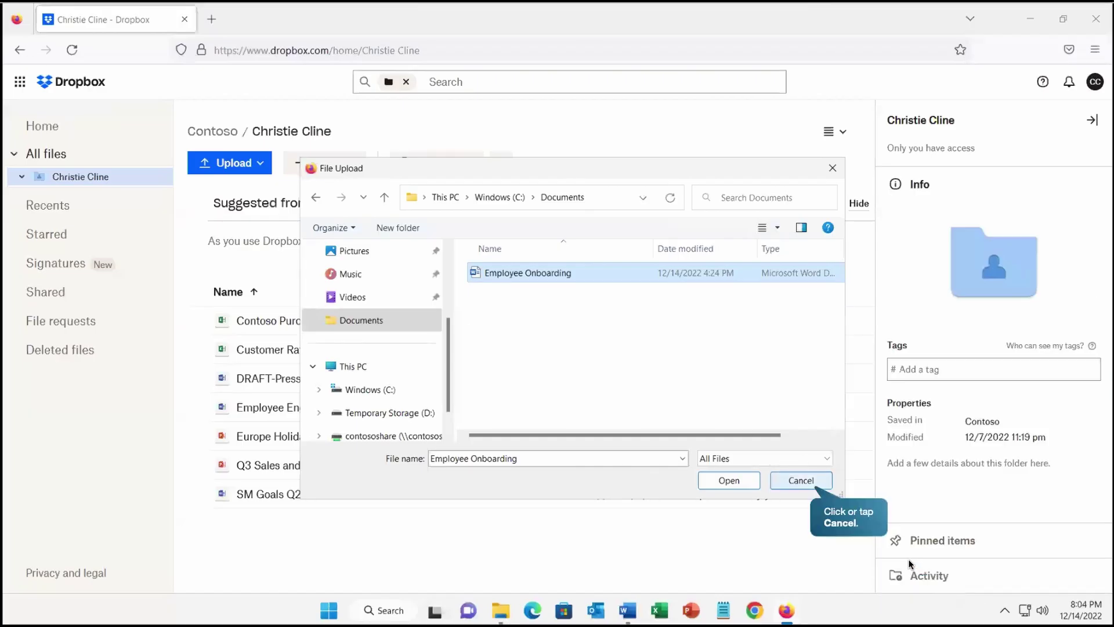
{"action": "left_click", "coordinate": [791, 481]}
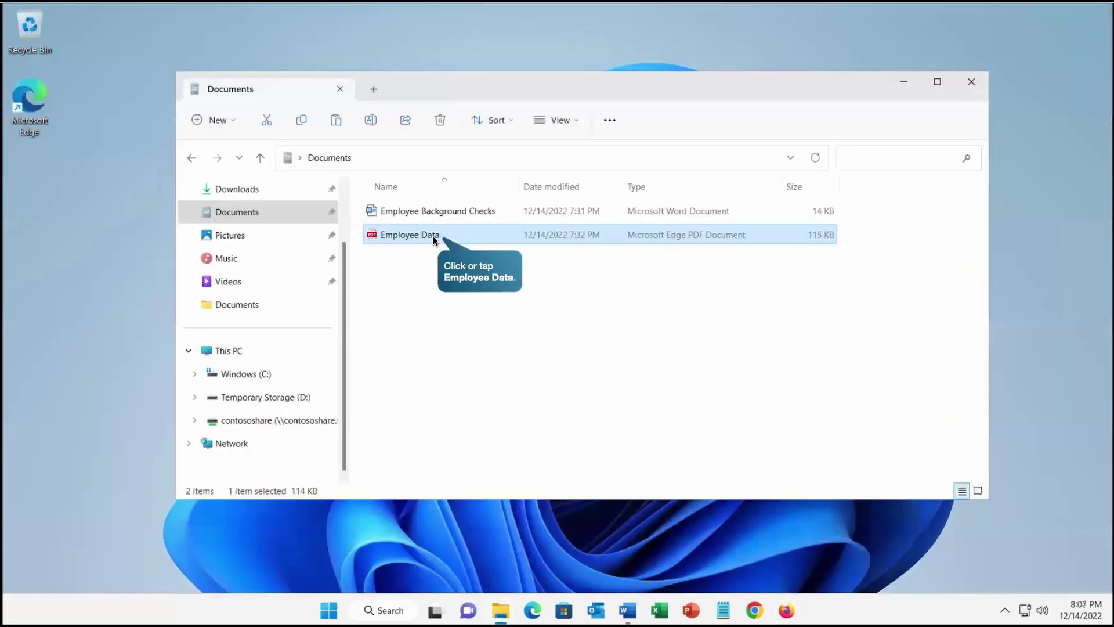
Open the Employee Data PDF from the Documents folder with Microsoft Edge
{"action": "right_click", "coordinate": [433, 236]}
{"action": "left_click", "coordinate": [472, 304]}
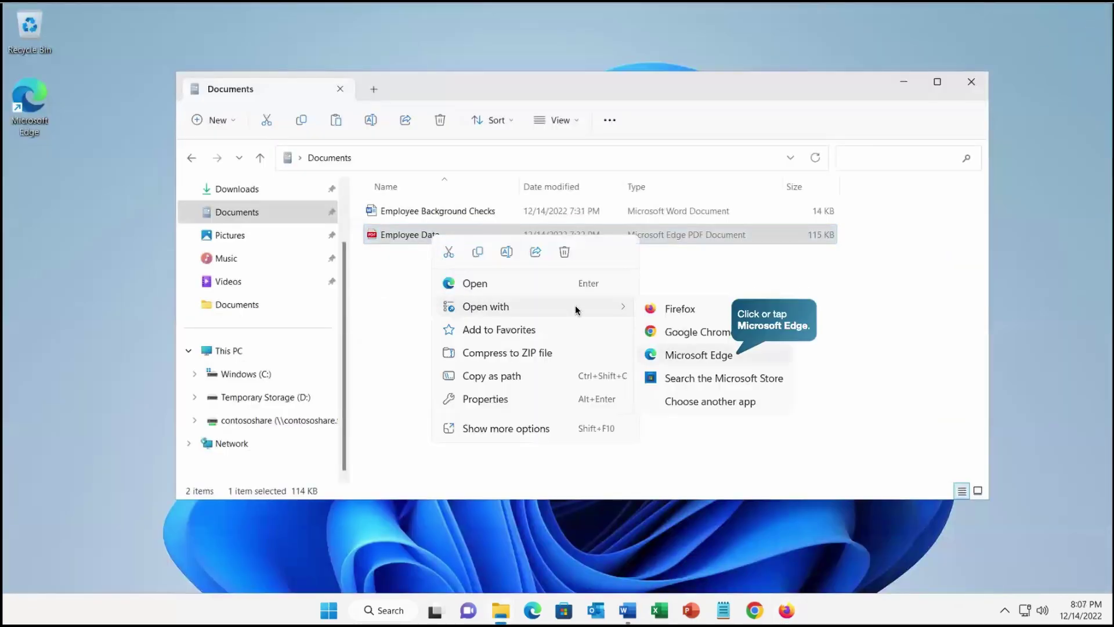
{"action": "left_click", "coordinate": [704, 354]}
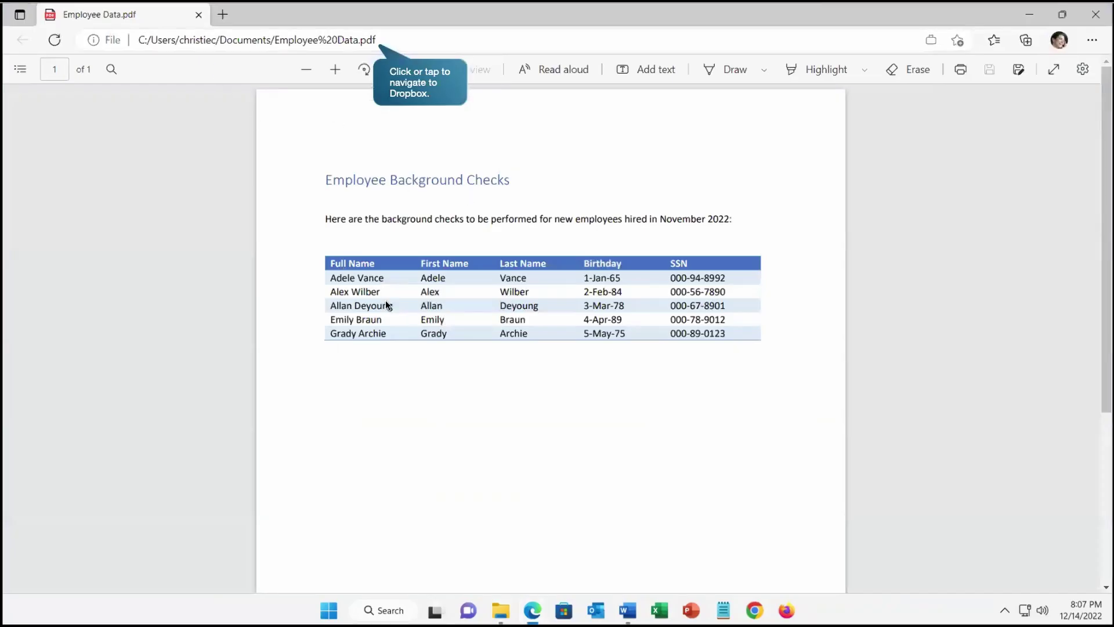
Navigate from the open Employee Data PDF to the Dropbox site at dropbox.com
{"action": "left_click", "coordinate": [376, 40]}
{"action": "type", "text": "dropbox.com"}
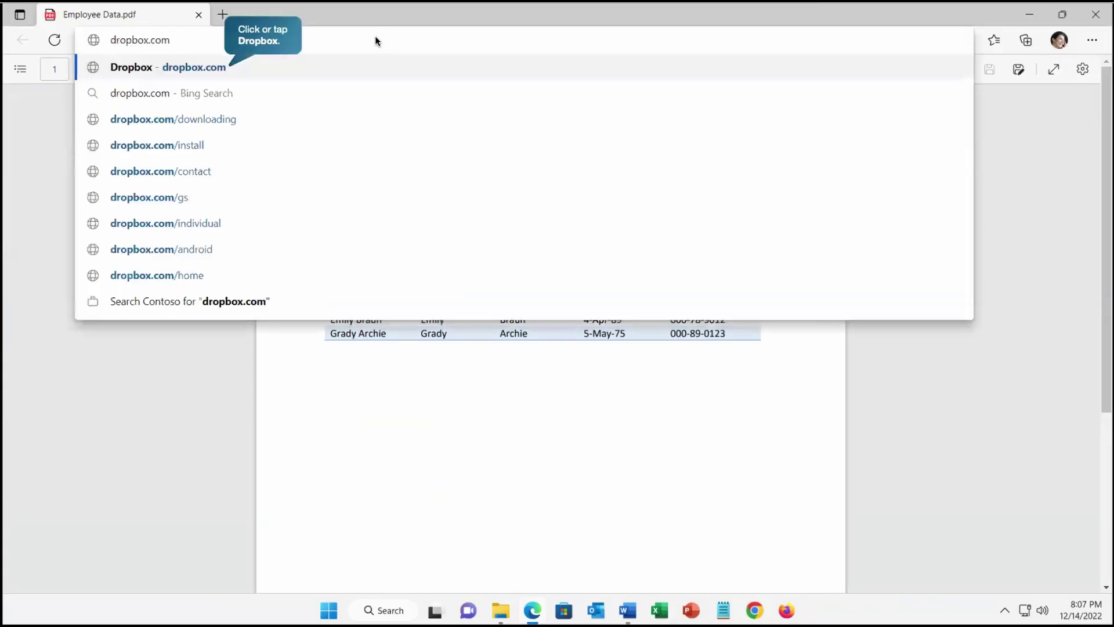
{"action": "left_click", "coordinate": [195, 68]}
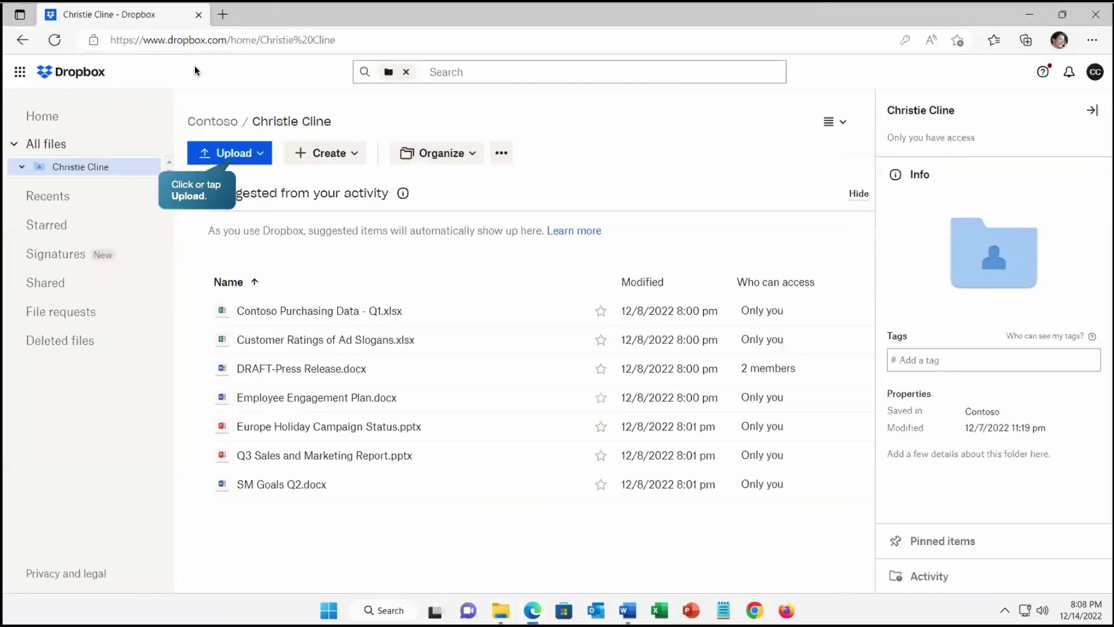
Upload the Employee Background Checks document from the Documents folder to Dropbox, and close the browser
{"action": "left_click", "coordinate": [231, 154]}
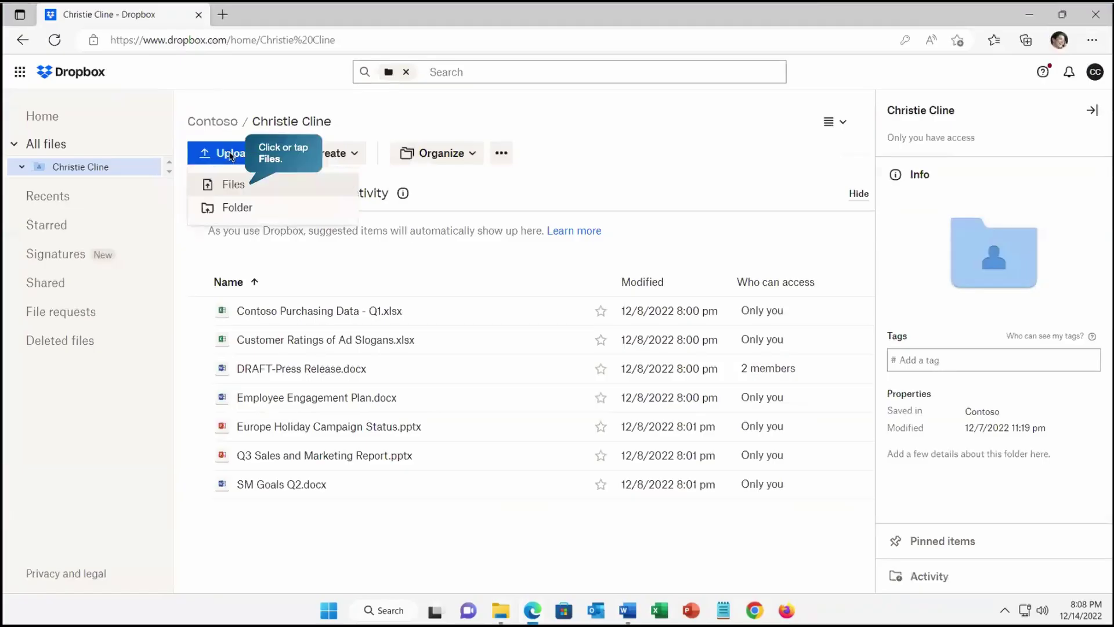
{"action": "left_click", "coordinate": [236, 190]}
{"action": "left_click", "coordinate": [503, 265]}
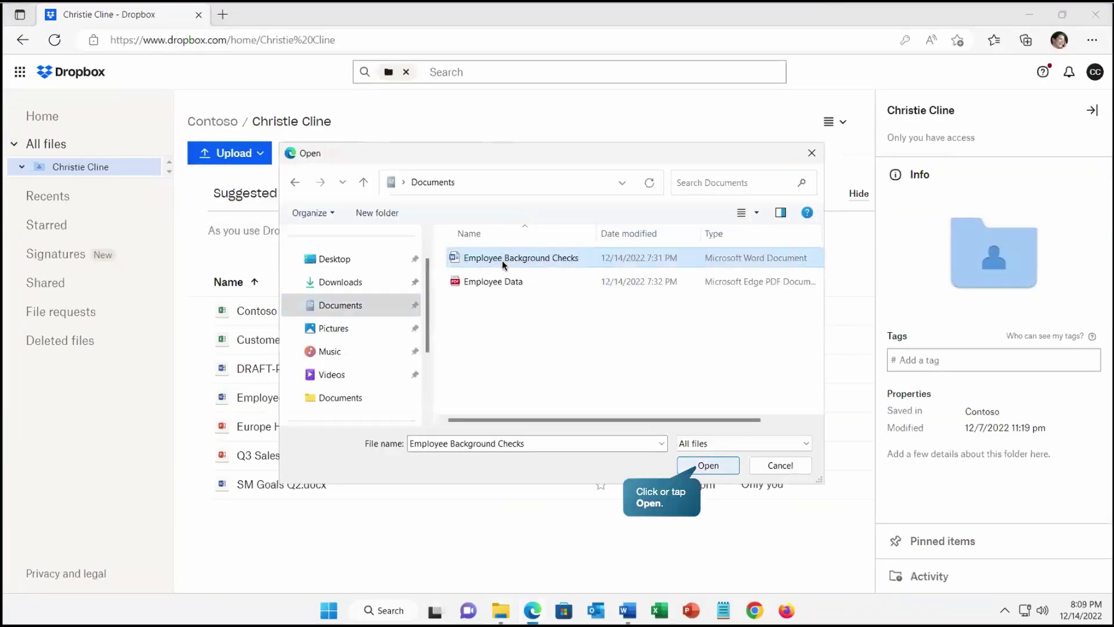
{"action": "left_click", "coordinate": [703, 465]}
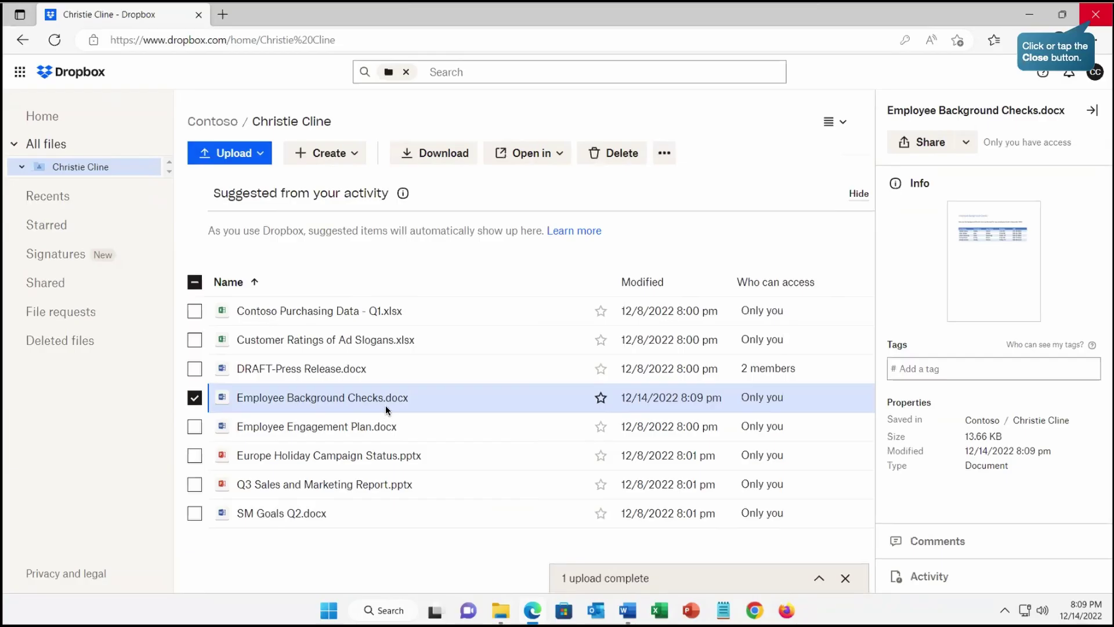
{"action": "left_click", "coordinate": [1091, 19]}
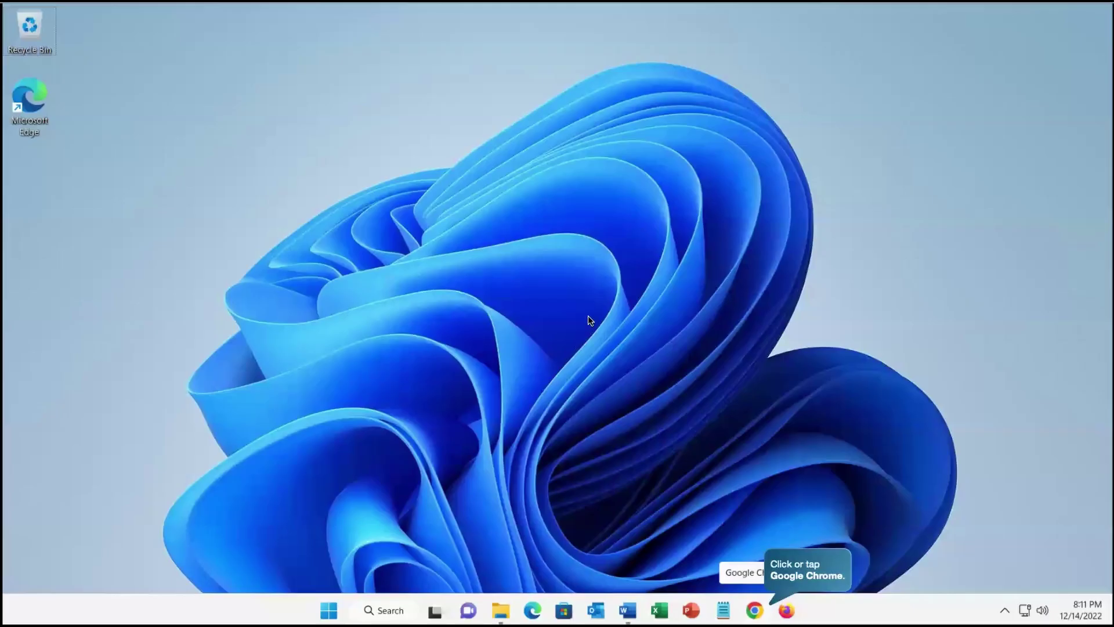
Switch to Google Chrome and check which extensions have access to the Dropbox page
{"action": "left_click", "coordinate": [752, 601]}
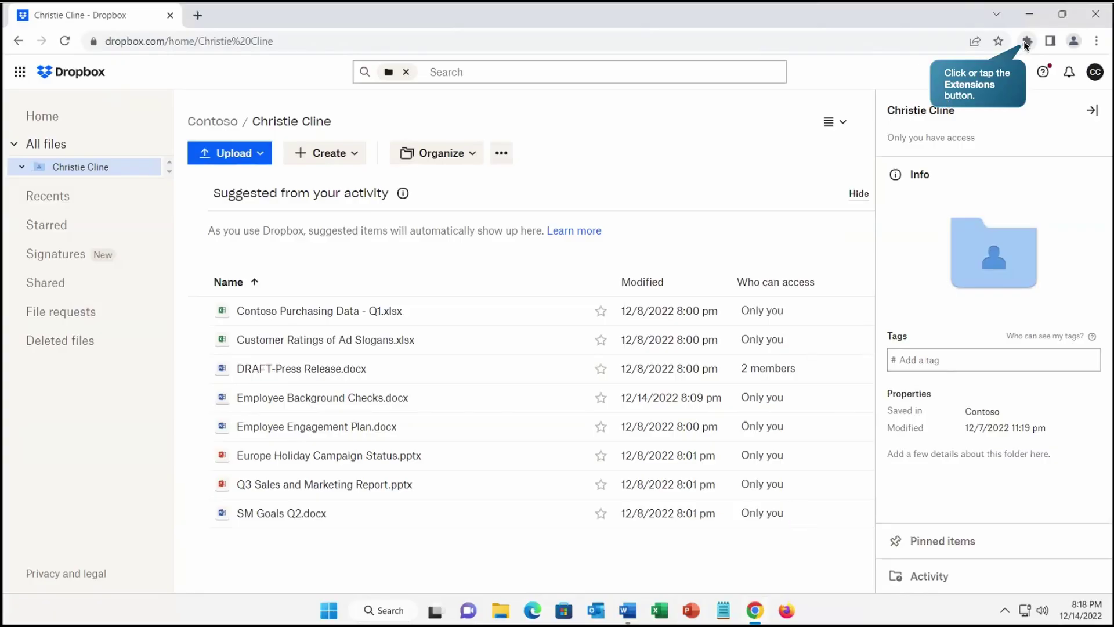
{"action": "left_click", "coordinate": [1026, 42]}
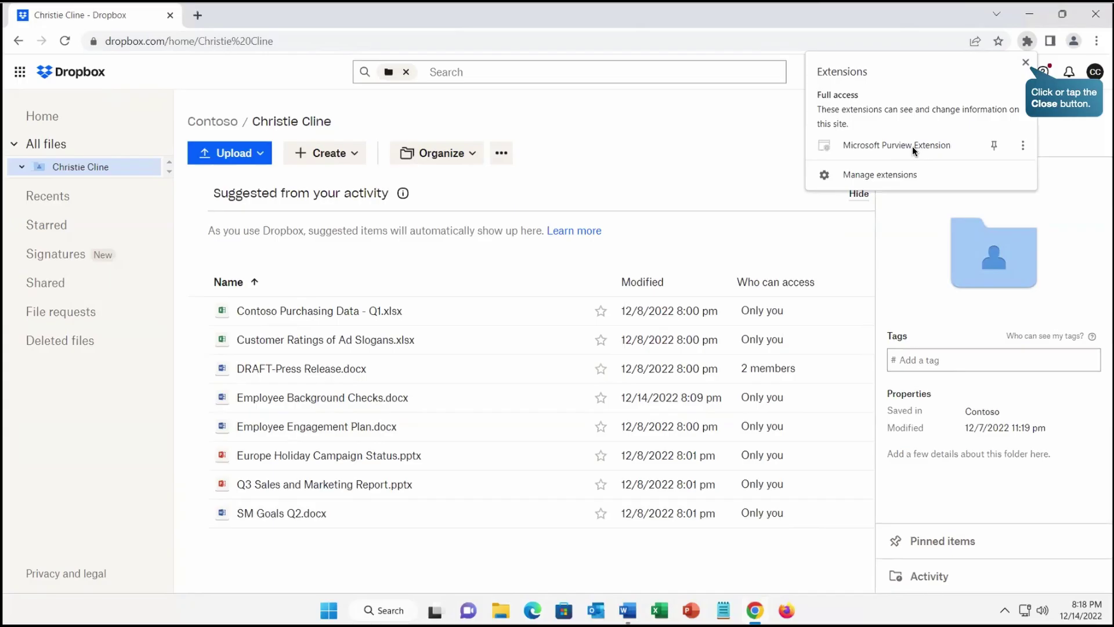
{"action": "left_click", "coordinate": [1023, 63]}
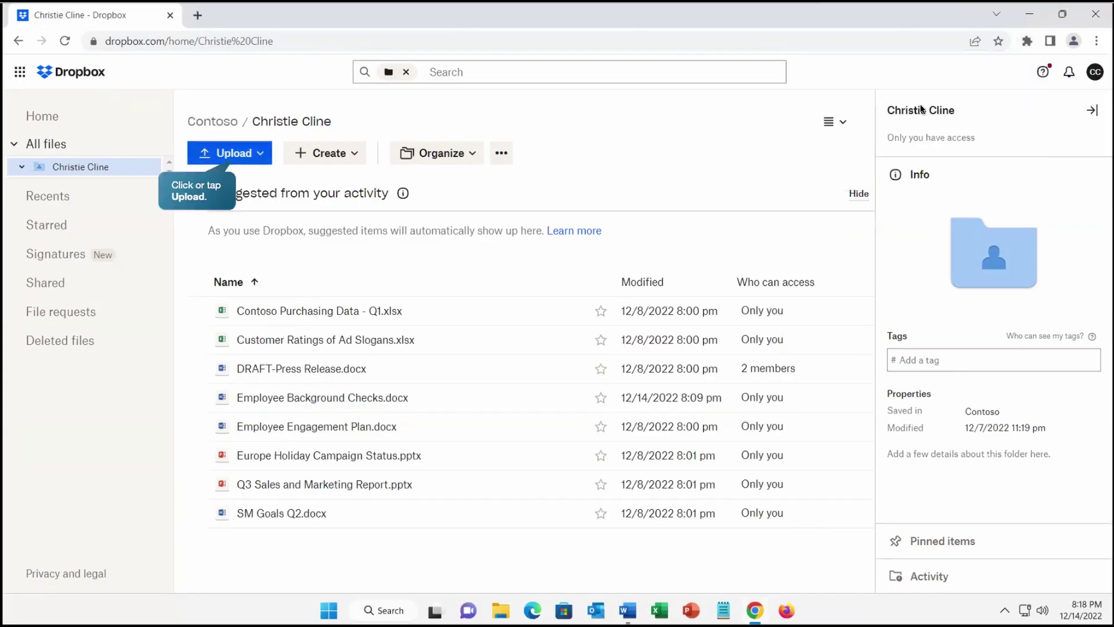
Choose the Employee Background Checks - Updated 12-14 document from Documents for upload to Dropbox
{"action": "left_click", "coordinate": [237, 148]}
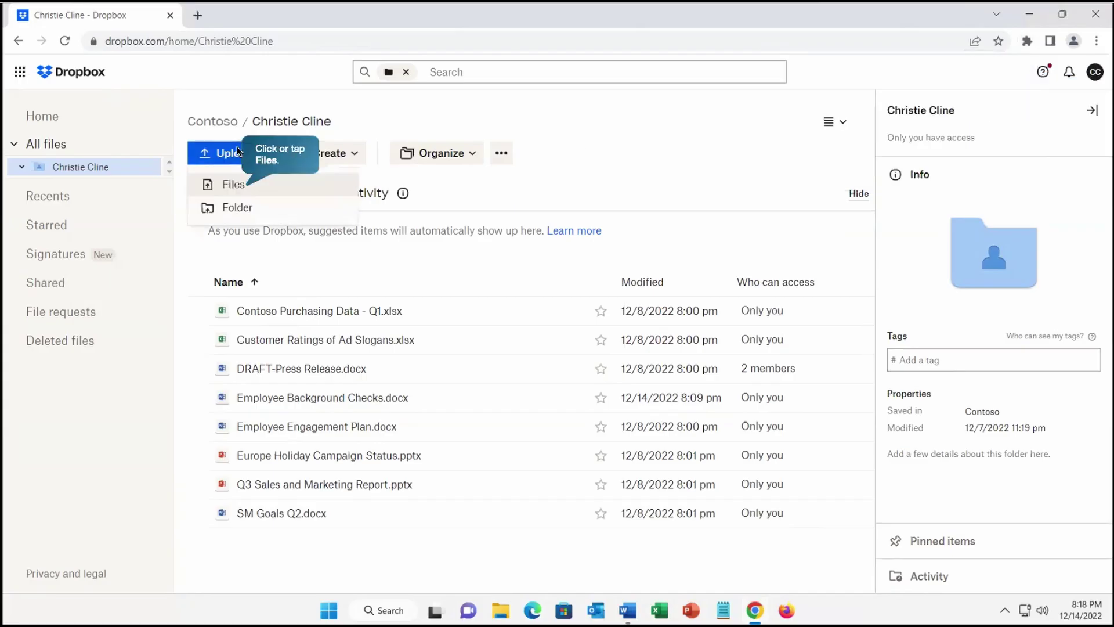
{"action": "left_click", "coordinate": [241, 184]}
{"action": "left_click", "coordinate": [521, 231]}
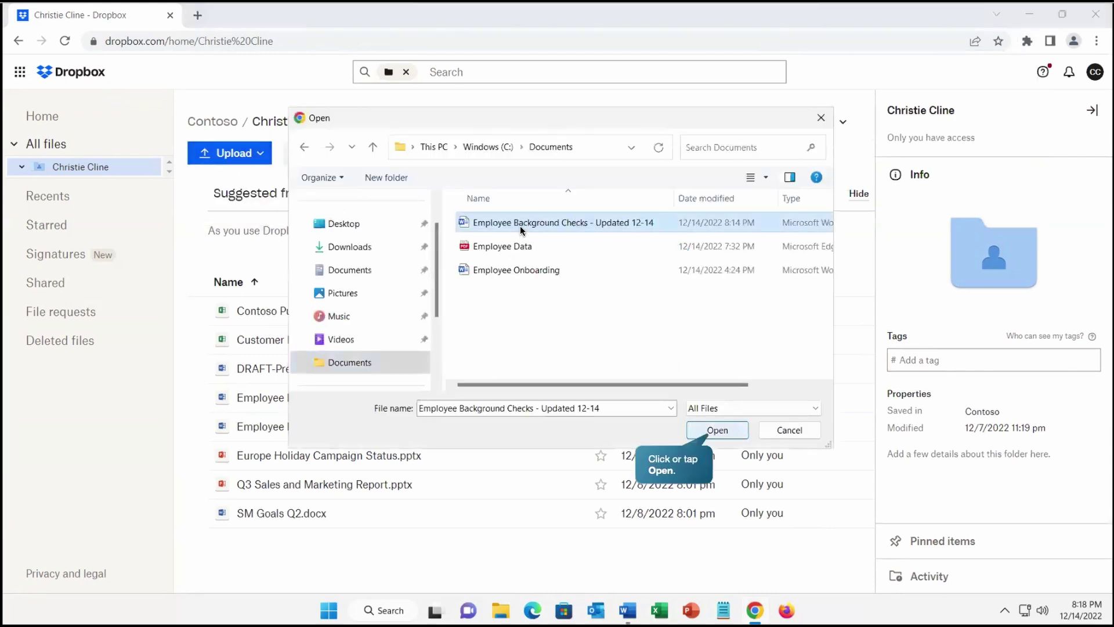
{"action": "left_click", "coordinate": [711, 435]}
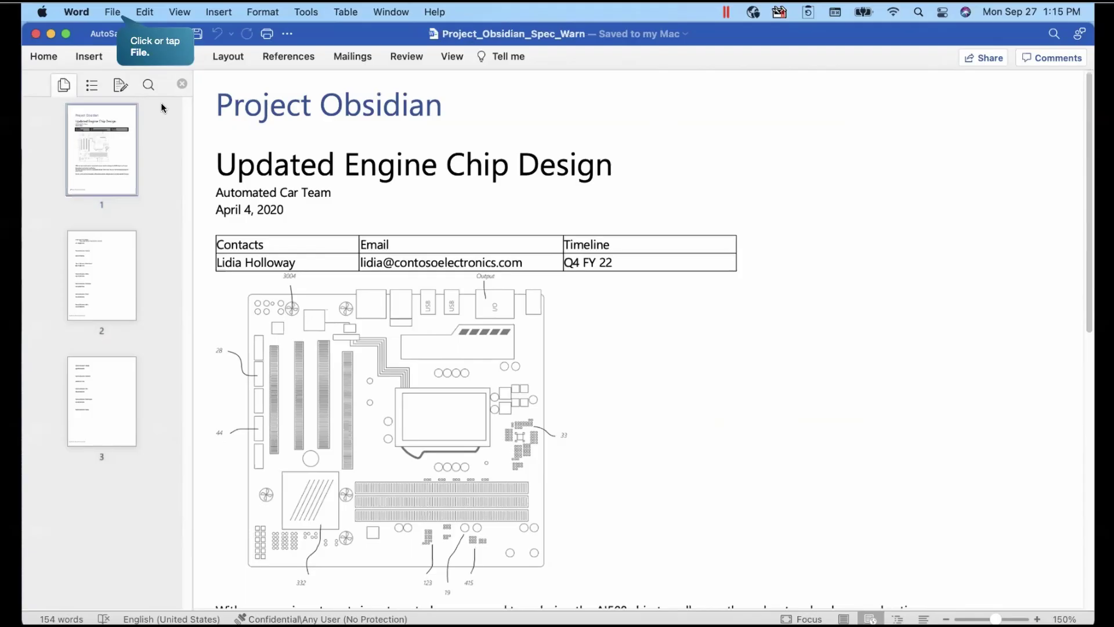
Print all pages of Project_Obsidian_Spec_Warn in Word on the Mac, justifying the policy warning as part of an established business workflow
{"action": "left_click", "coordinate": [113, 13]}
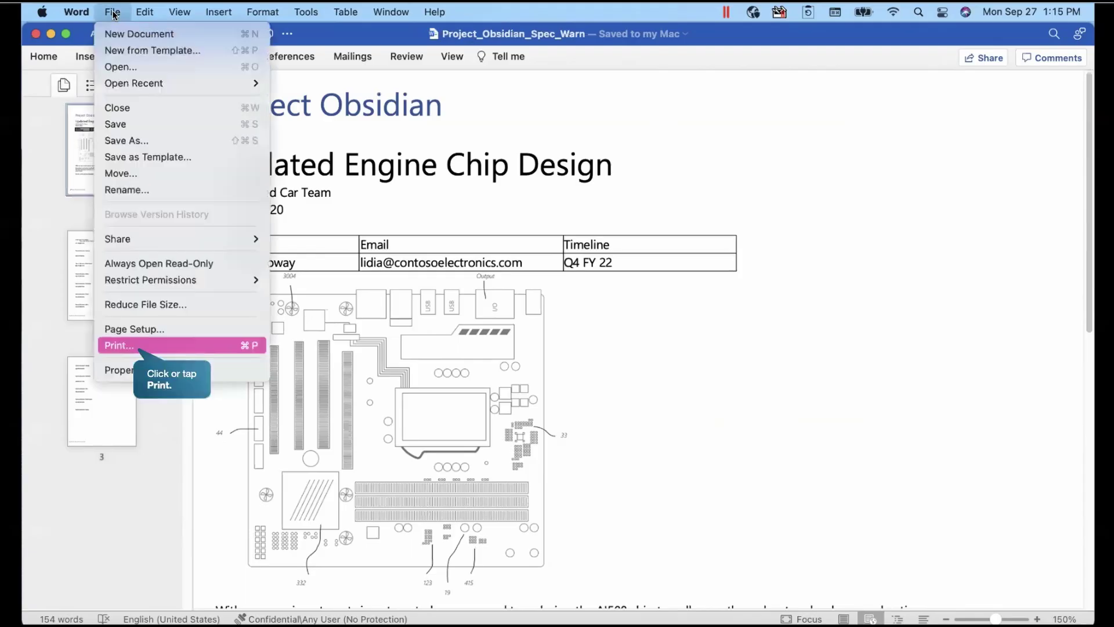
{"action": "left_click", "coordinate": [146, 344]}
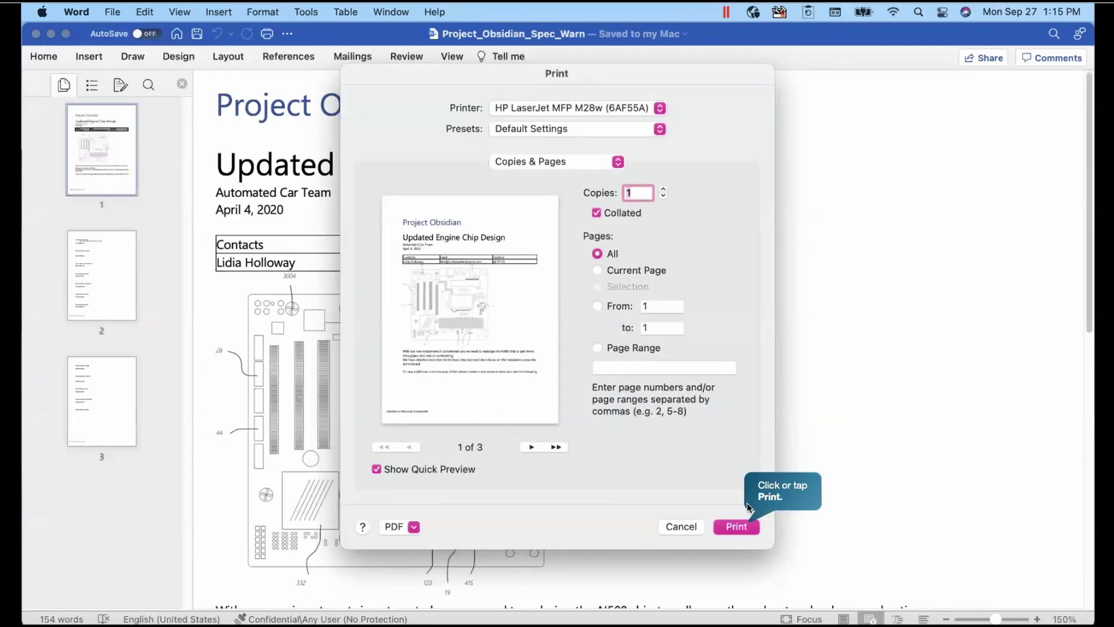
{"action": "left_click", "coordinate": [737, 526]}
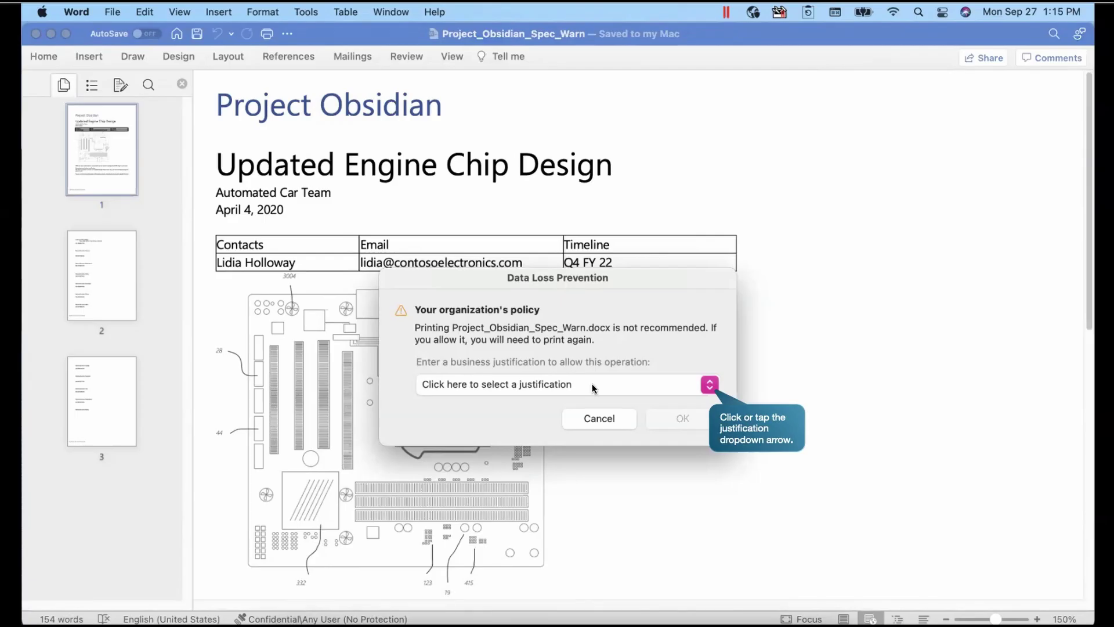
{"action": "left_click", "coordinate": [629, 386]}
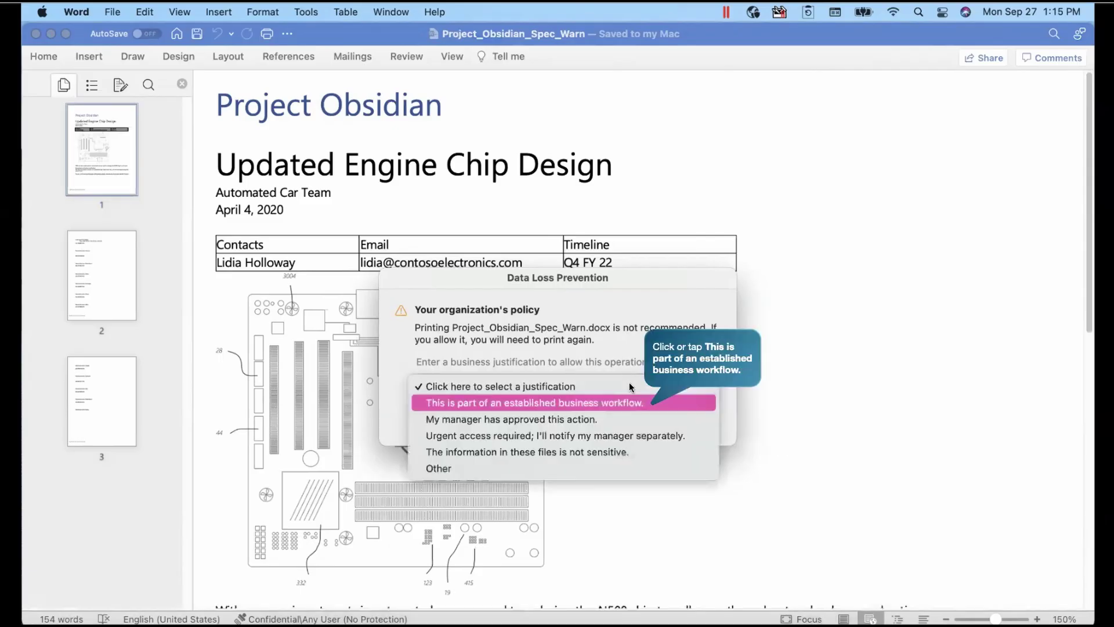
{"action": "left_click", "coordinate": [606, 404]}
{"action": "left_click", "coordinate": [674, 417]}
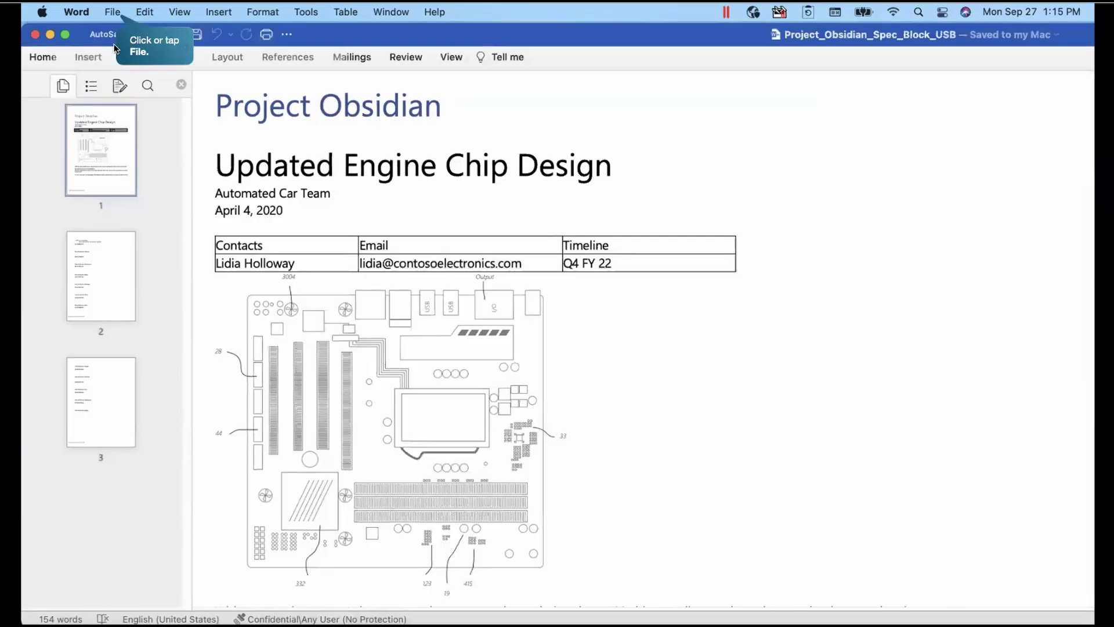
Try to save a Word Document copy of Project_Obsidian_Spec_Block_USB to the Extreme SSD drive, and dismiss the policy message
{"action": "left_click", "coordinate": [110, 13]}
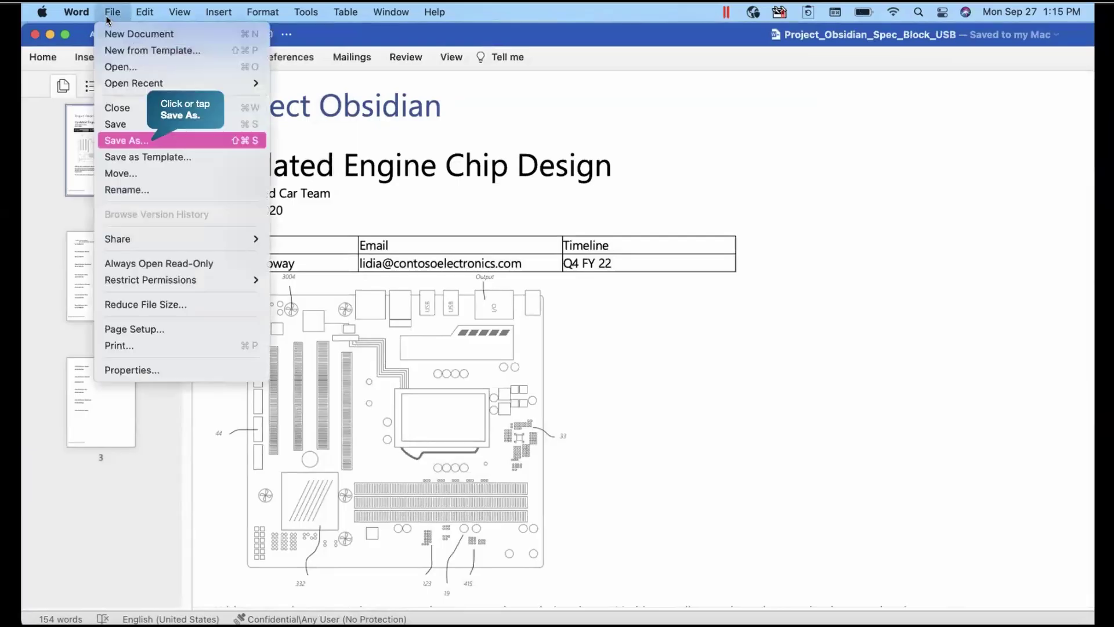
{"action": "left_click", "coordinate": [129, 140]}
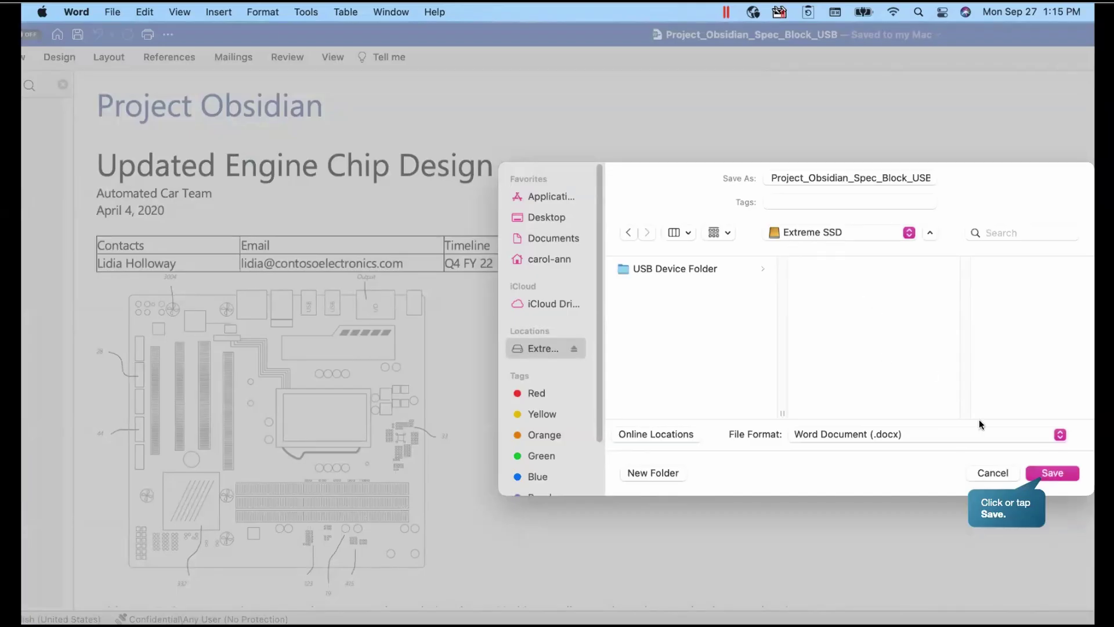
{"action": "left_click", "coordinate": [1052, 473]}
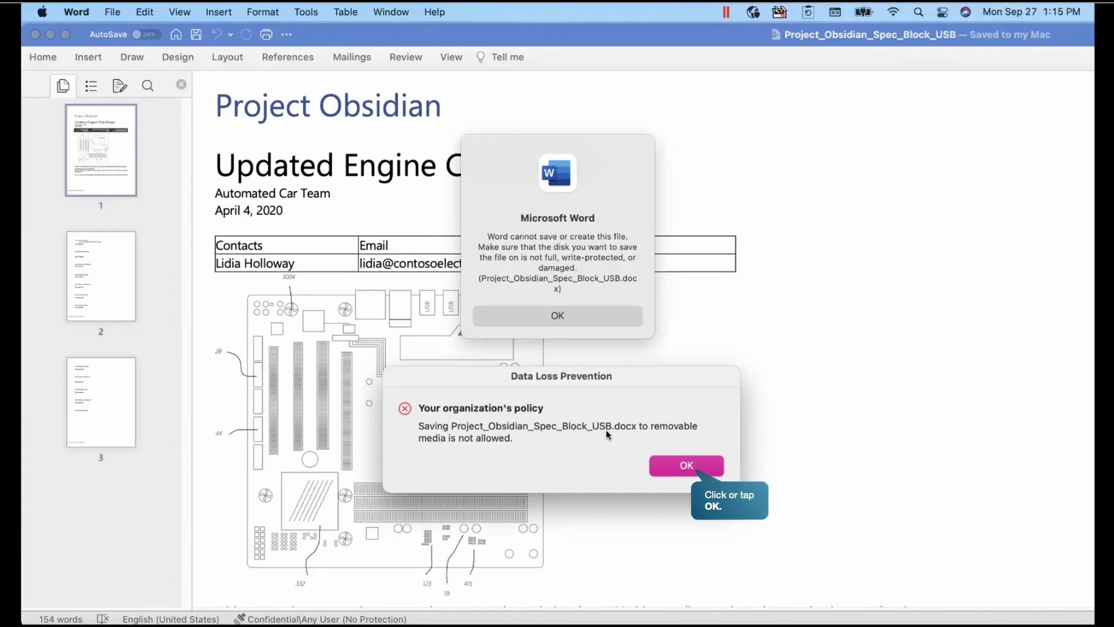
{"action": "left_click", "coordinate": [689, 463]}
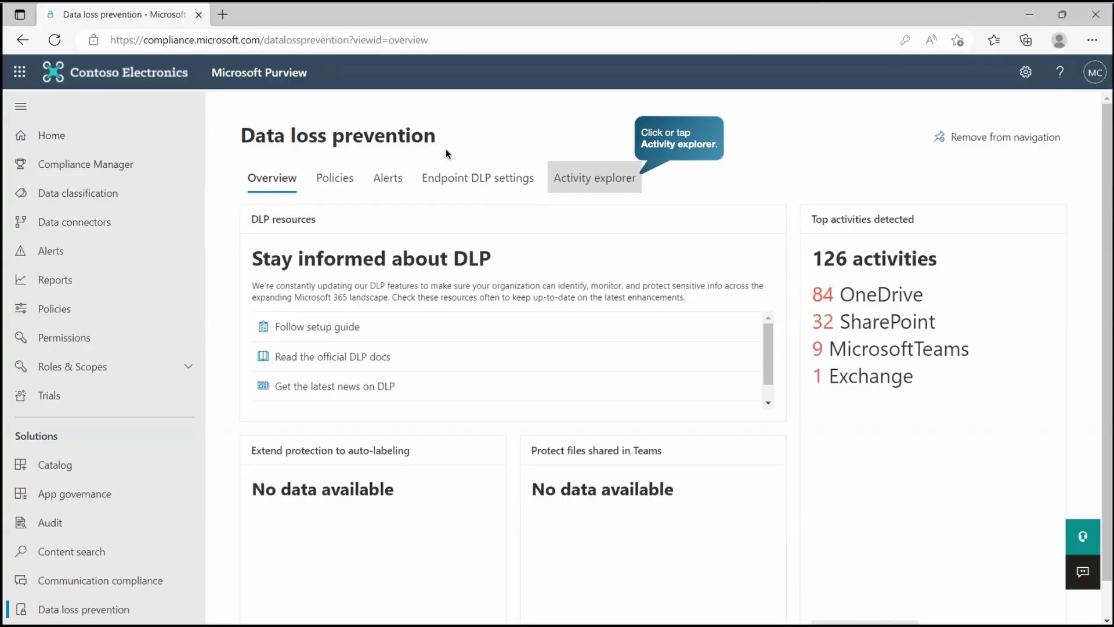
Open the Data loss prevention Activity explorer in Microsoft Purview and look through the activity types available for filtering
{"action": "left_click", "coordinate": [597, 180]}
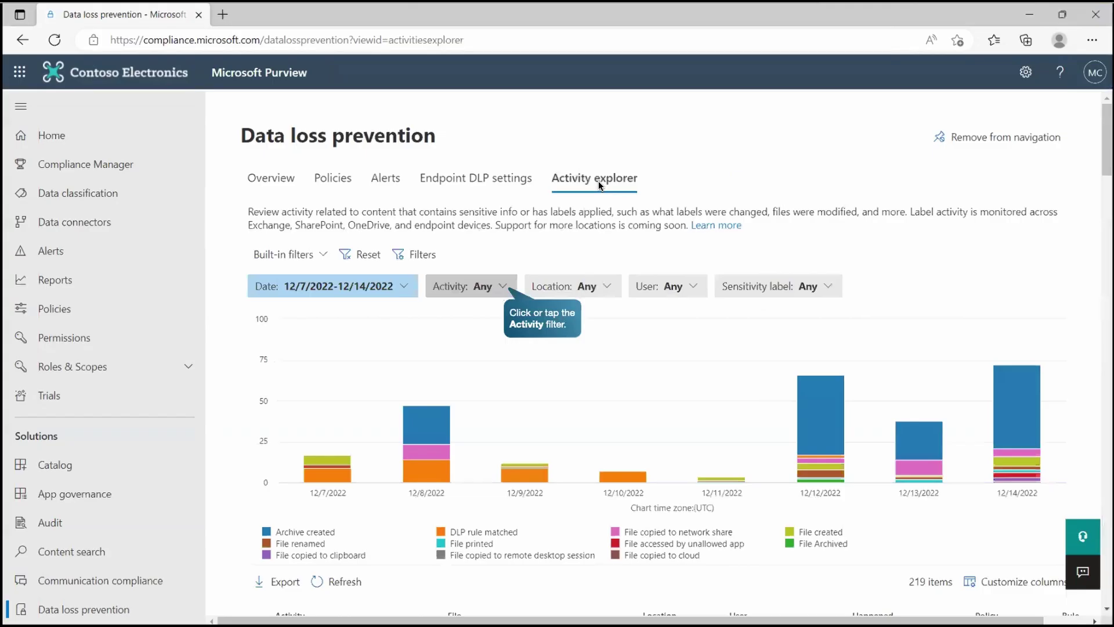
{"action": "left_click", "coordinate": [502, 288]}
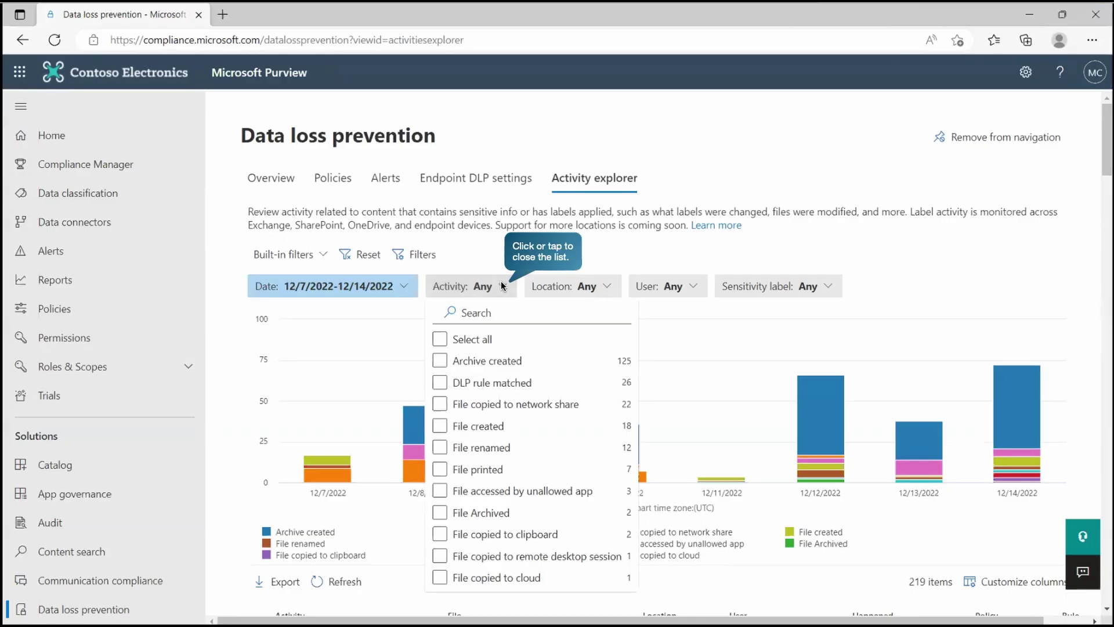
{"action": "left_click", "coordinate": [500, 280]}
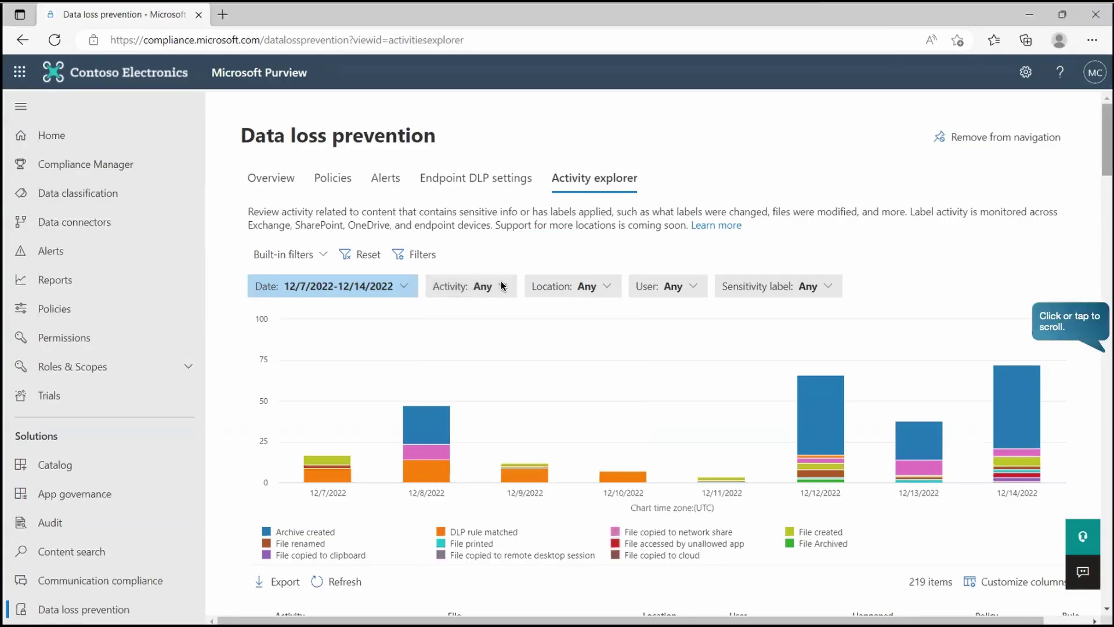
Examine the File copied to cloud activity record, including its enforcement mode, target domain, sensitive info type, policy and location details
{"action": "scroll", "coordinate": [1086, 352], "scroll_direction": "down", "scroll_amount": 3}
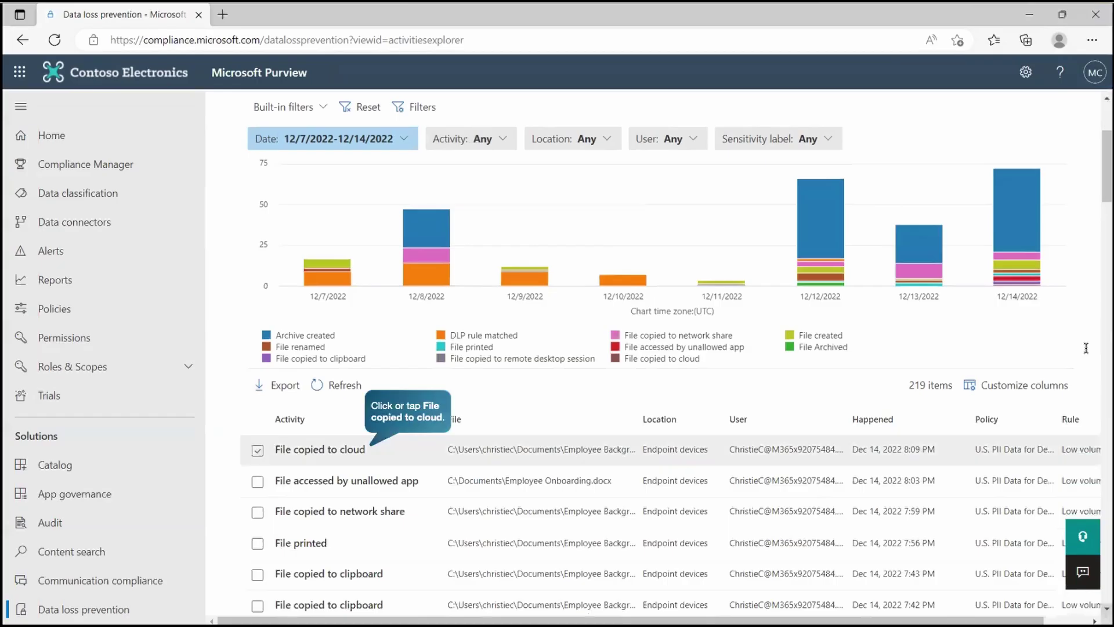
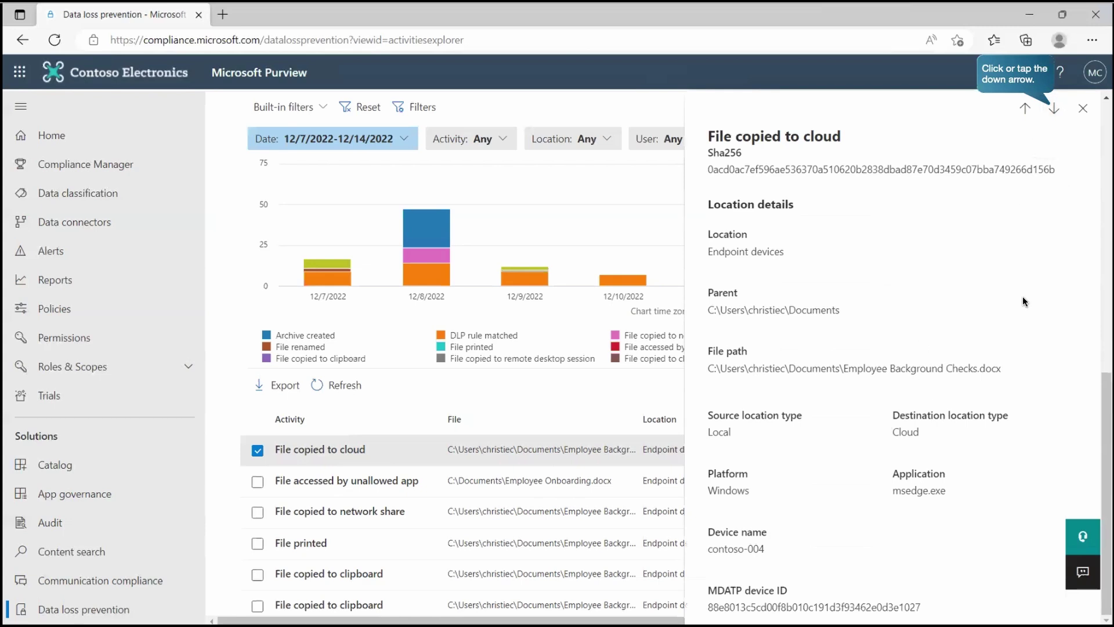
{"action": "scroll", "coordinate": [1022, 296], "scroll_direction": "up", "scroll_amount": 10}
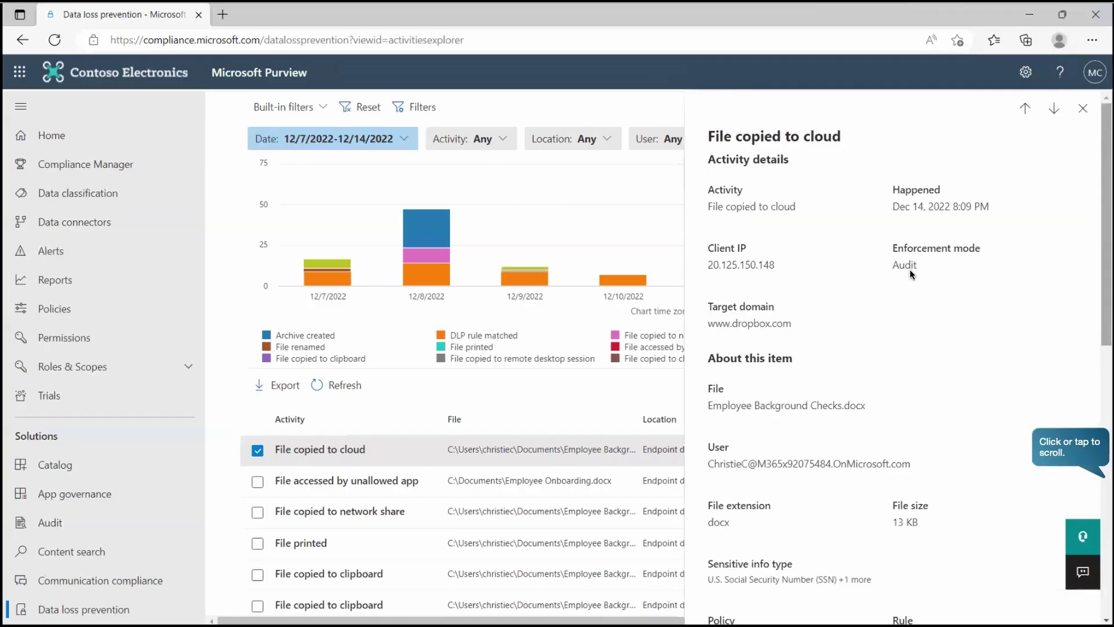
{"action": "scroll", "coordinate": [910, 270], "scroll_direction": "down", "scroll_amount": 1}
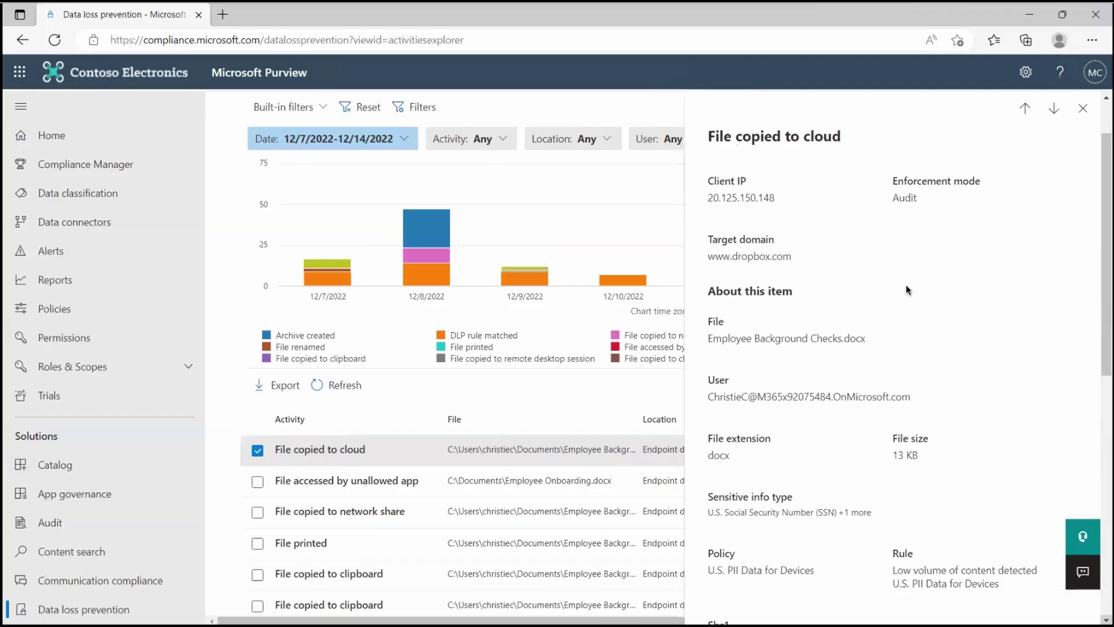
{"action": "scroll", "coordinate": [906, 284], "scroll_direction": "down", "scroll_amount": 1}
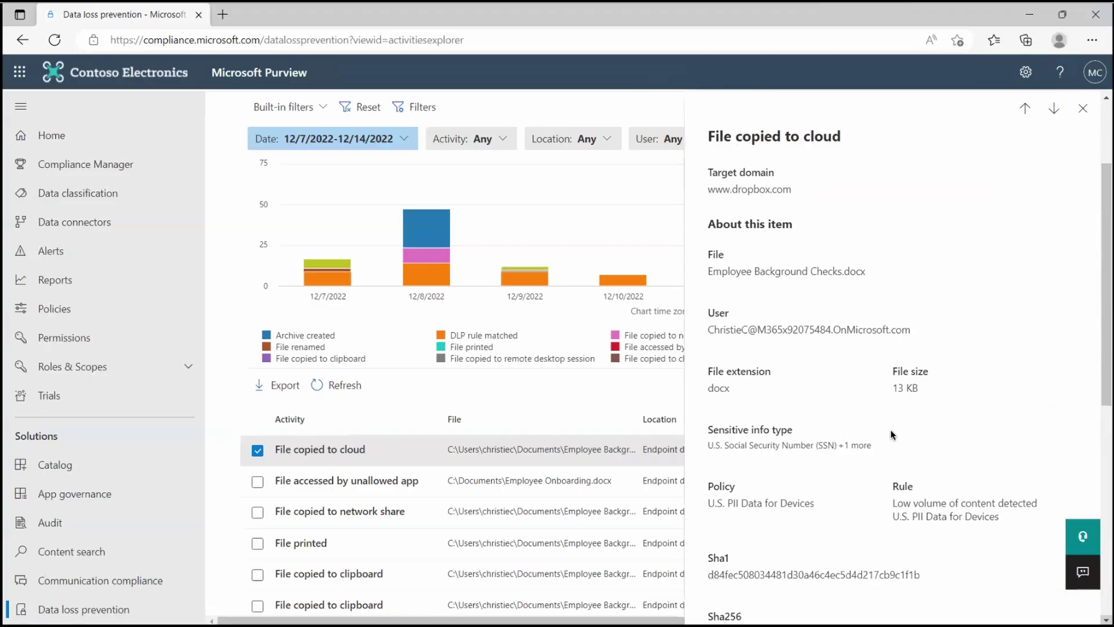
{"action": "scroll", "coordinate": [890, 430], "scroll_direction": "down", "scroll_amount": 3}
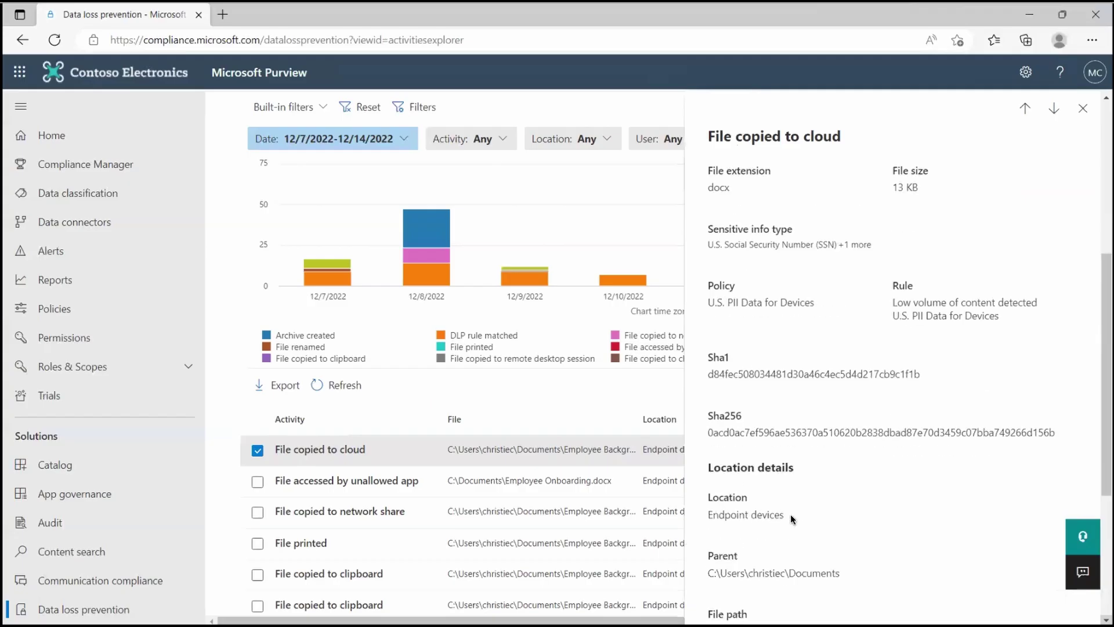
{"action": "scroll", "coordinate": [791, 518], "scroll_direction": "down", "scroll_amount": 3}
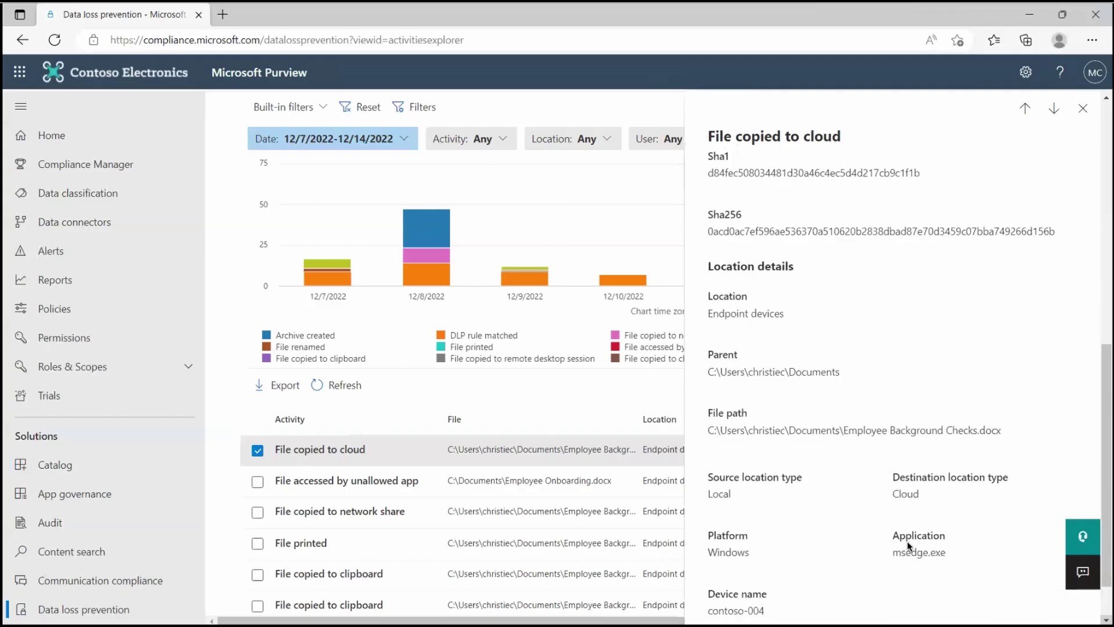
{"action": "scroll", "coordinate": [935, 525], "scroll_direction": "down", "scroll_amount": 1}
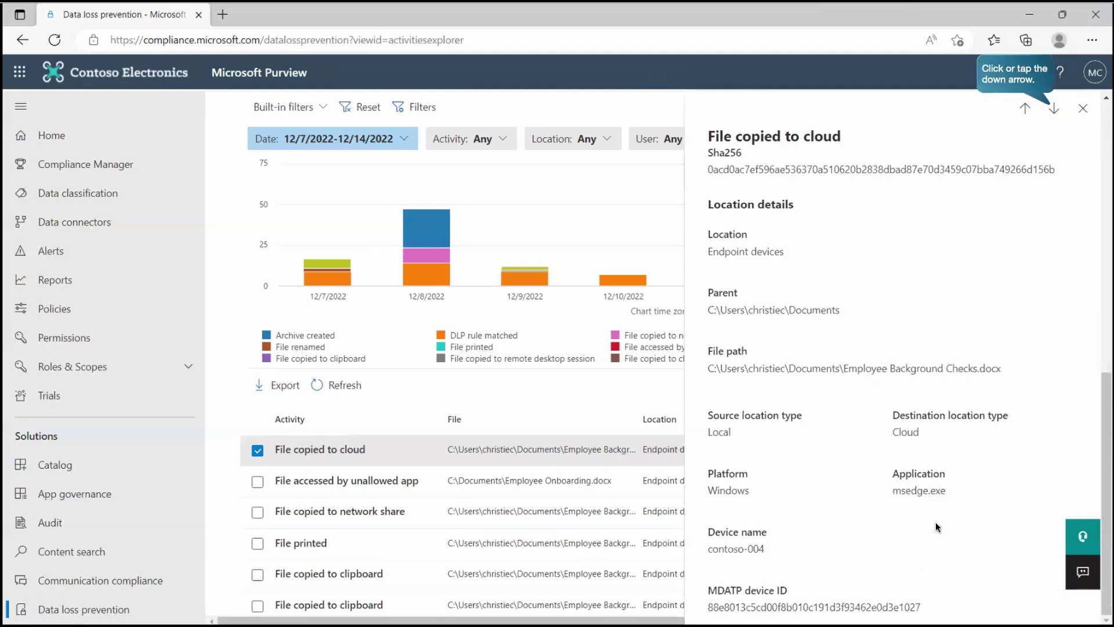
Review the next activity records in turn: File accessed by unallowed app, File copied to network share, and File printed
{"action": "left_click", "coordinate": [1054, 108]}
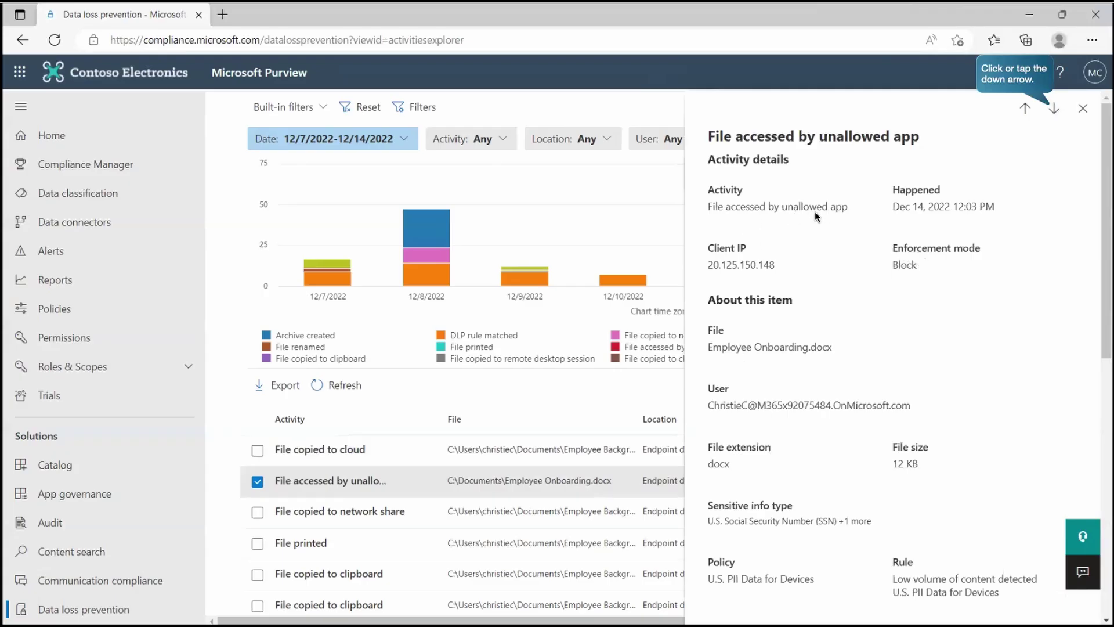
{"action": "left_click", "coordinate": [1053, 108]}
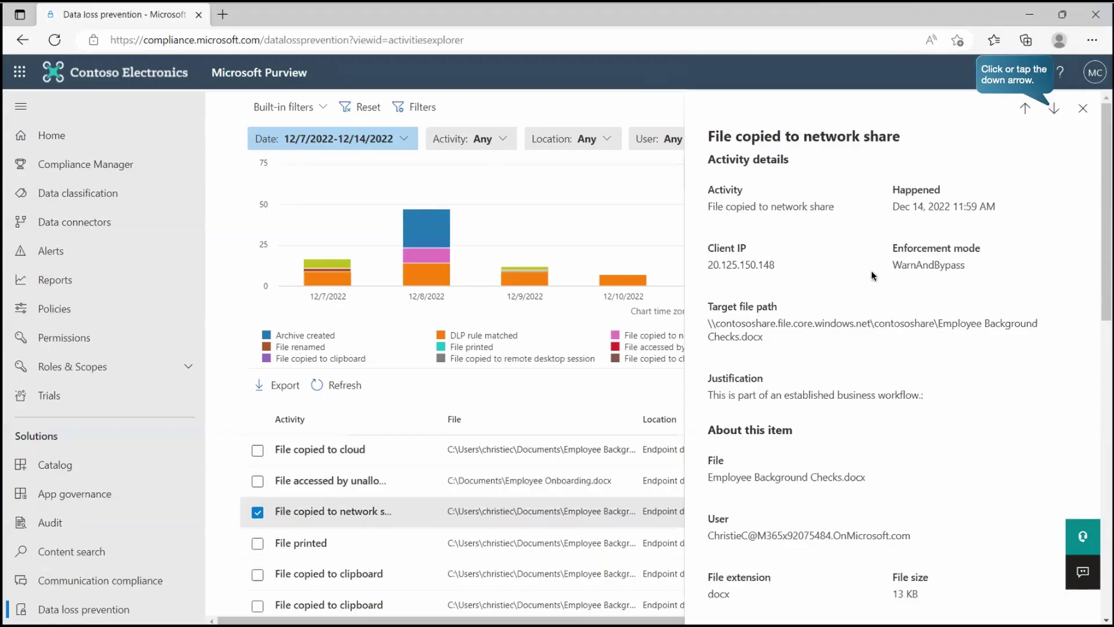
{"action": "left_click", "coordinate": [1052, 123]}
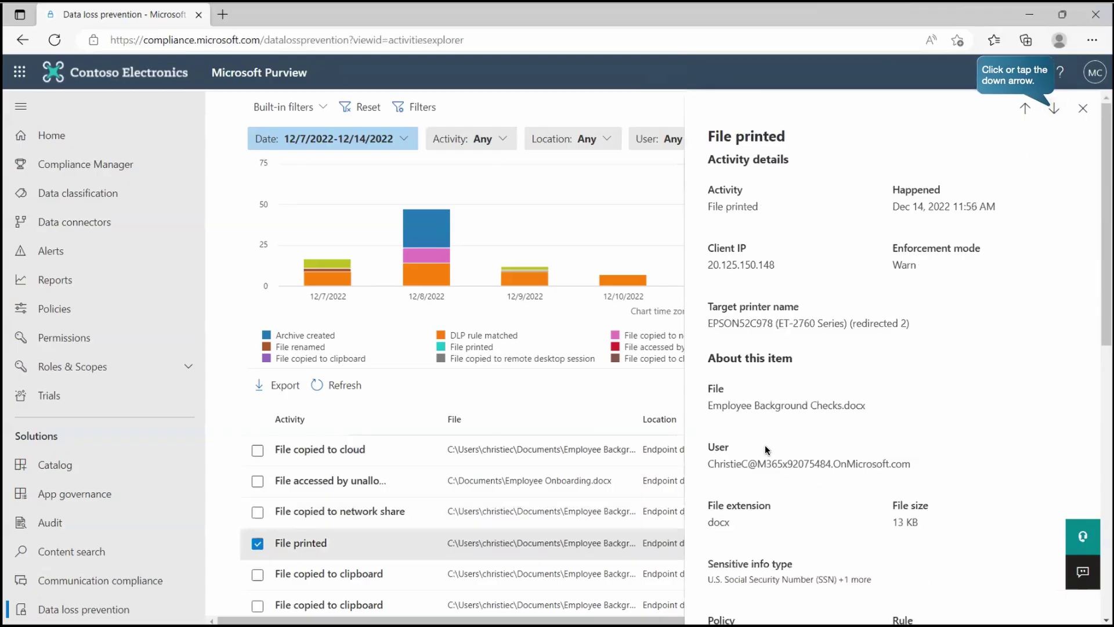